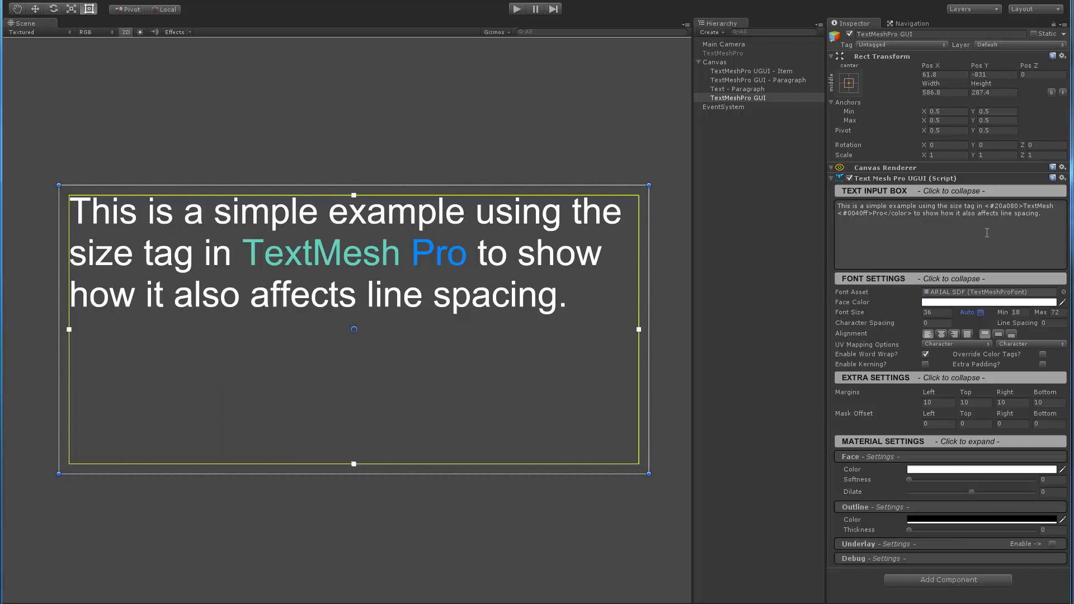
Wrap the colored words TextMesh Pro in a <size=48> tag, closing it before the </color> tag.
{"action": "left_click", "coordinate": [1025, 206]}
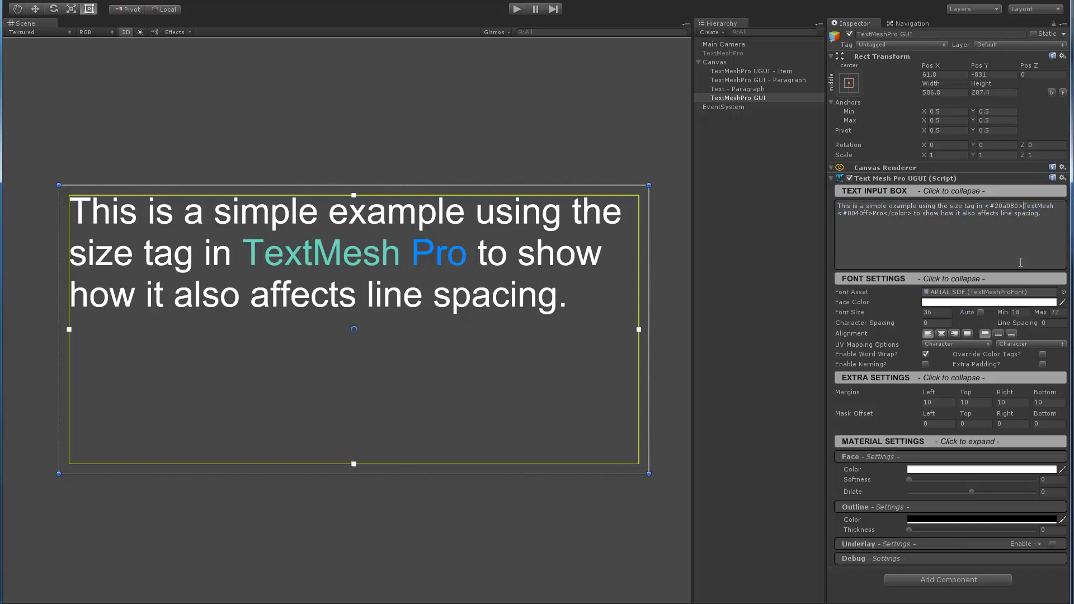
{"action": "type", "text": "<size="}
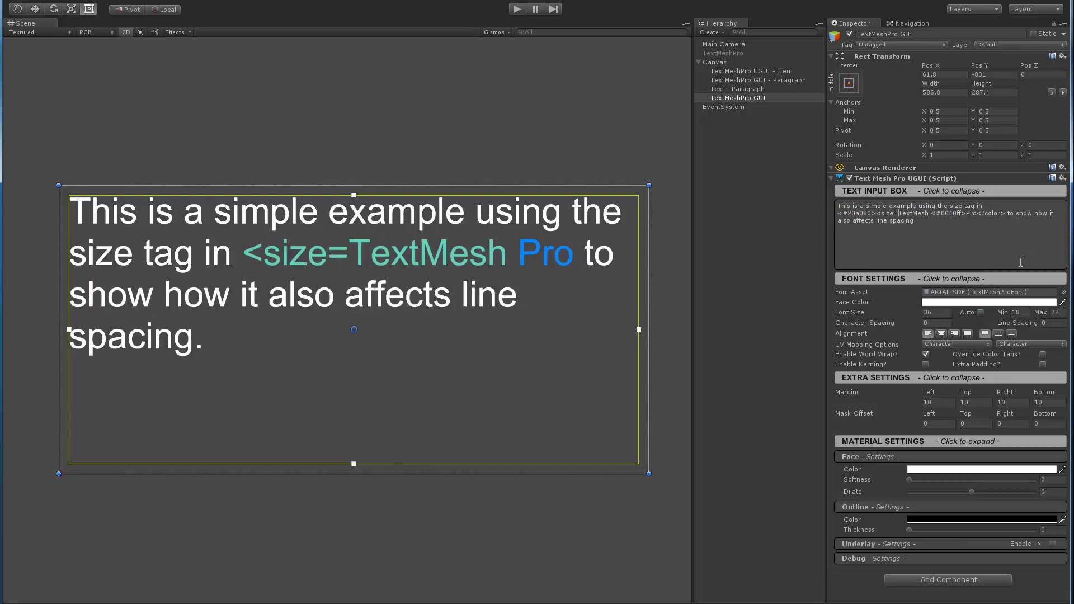
{"action": "type", "text": "48>"}
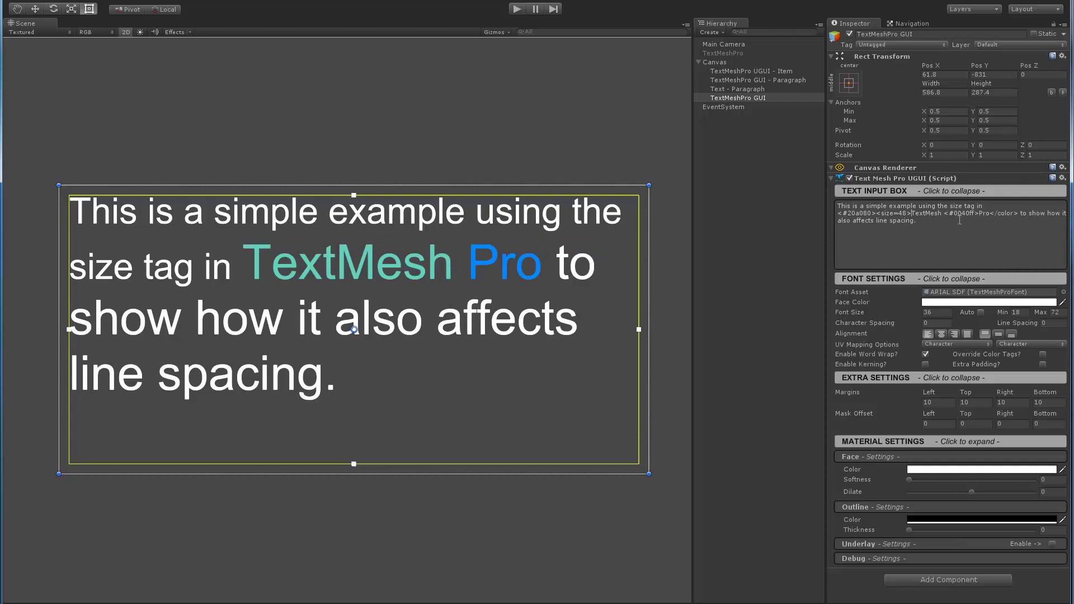
{"action": "left_click", "coordinate": [991, 213]}
{"action": "type", "text": "</size></"}
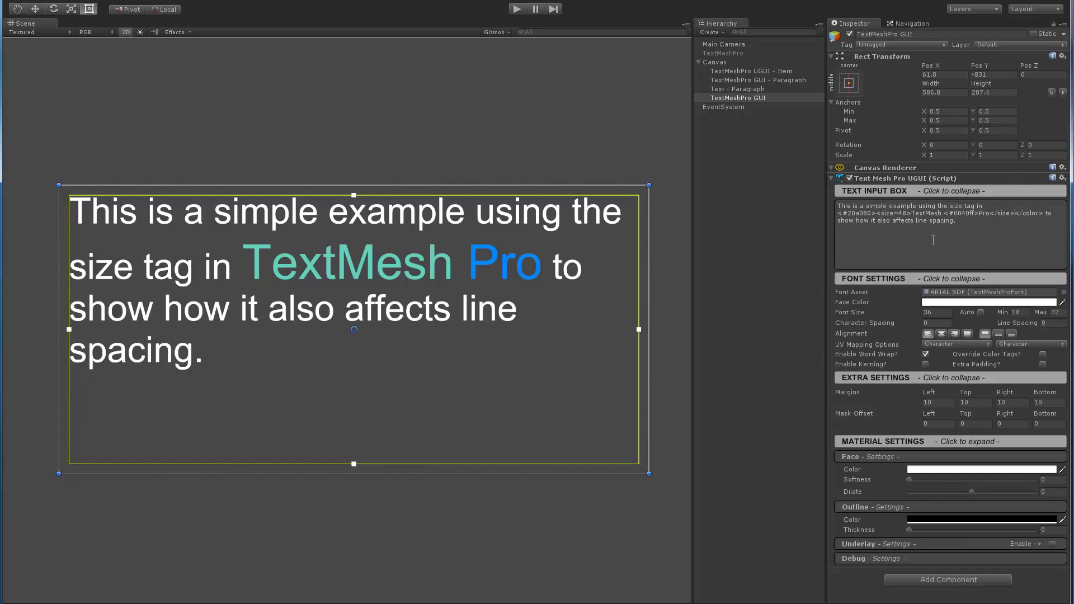
Wrap the word "affects" in <size=24> and </size> tags.
{"action": "left_click", "coordinate": [893, 222]}
{"action": "type", "text": "<size"}
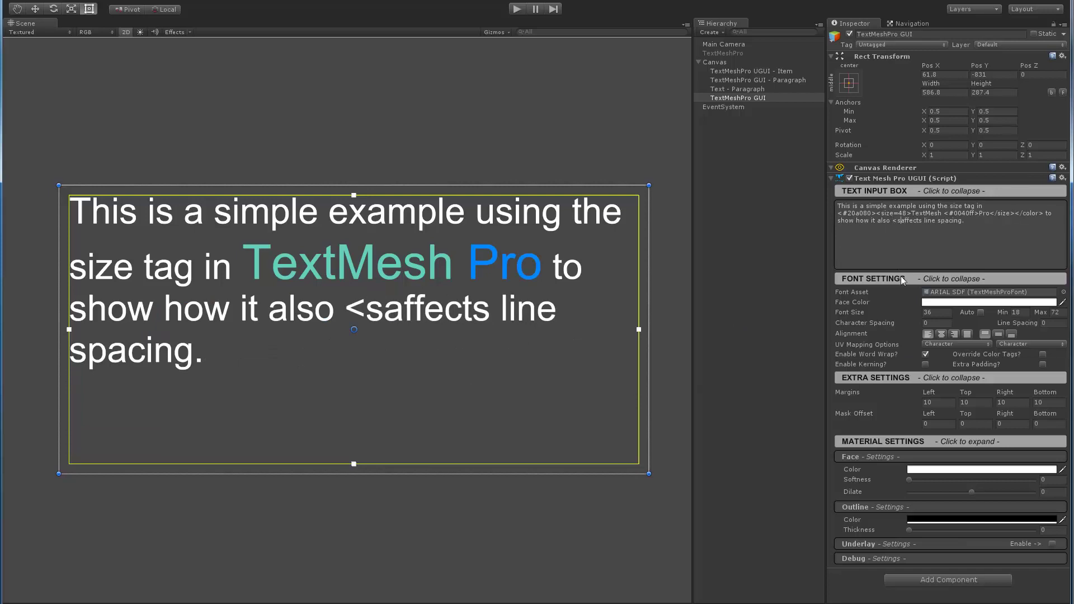
{"action": "type", "text": "=24>affects"}
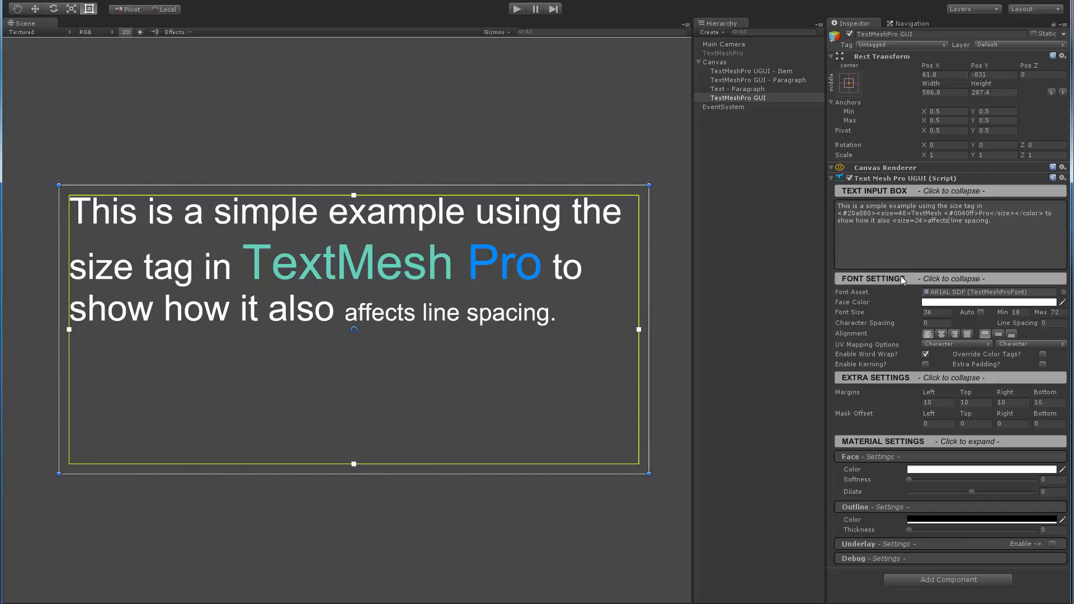
{"action": "type", "text": "</size>"}
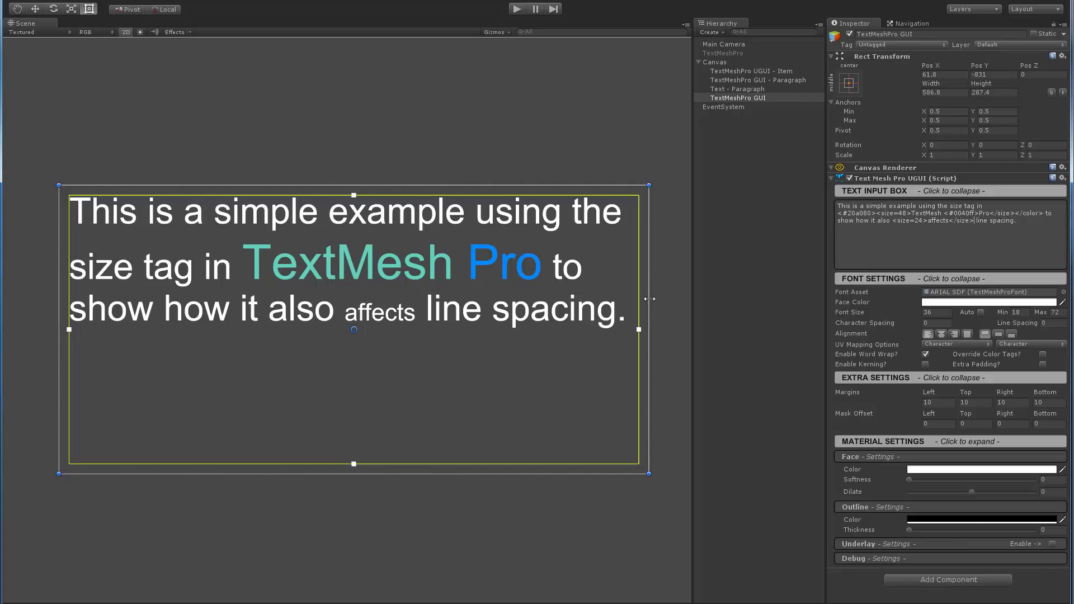
Resize the text box from its right edge, narrowing it and widening it again to about 563.5 wide.
{"action": "left_click_drag", "start_coordinate": [648, 300], "coordinate": [551, 316]}
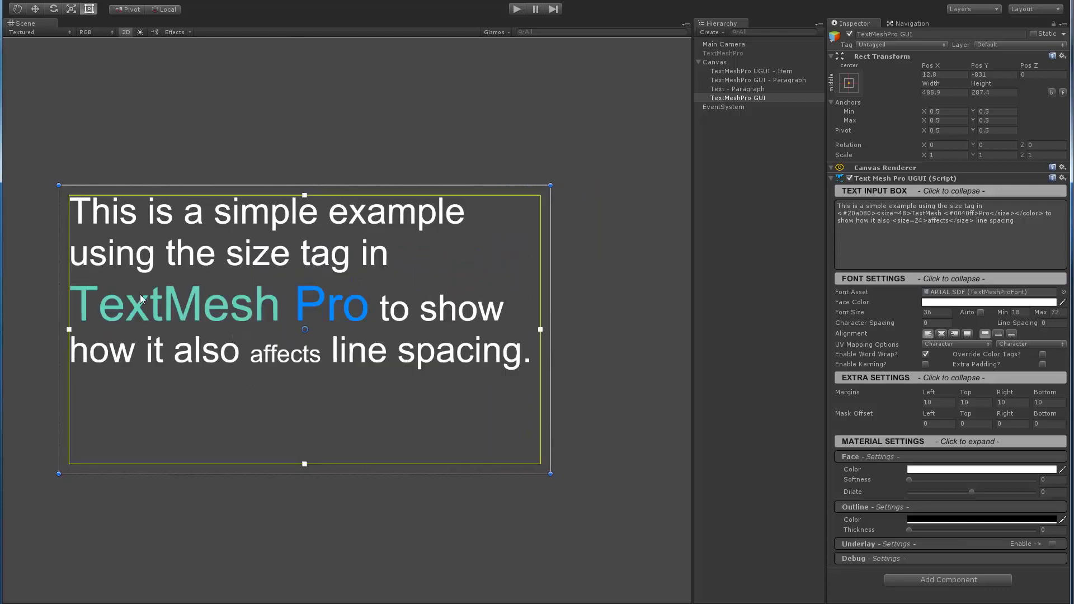
{"action": "left_click_drag", "start_coordinate": [548, 294], "coordinate": [599, 297]}
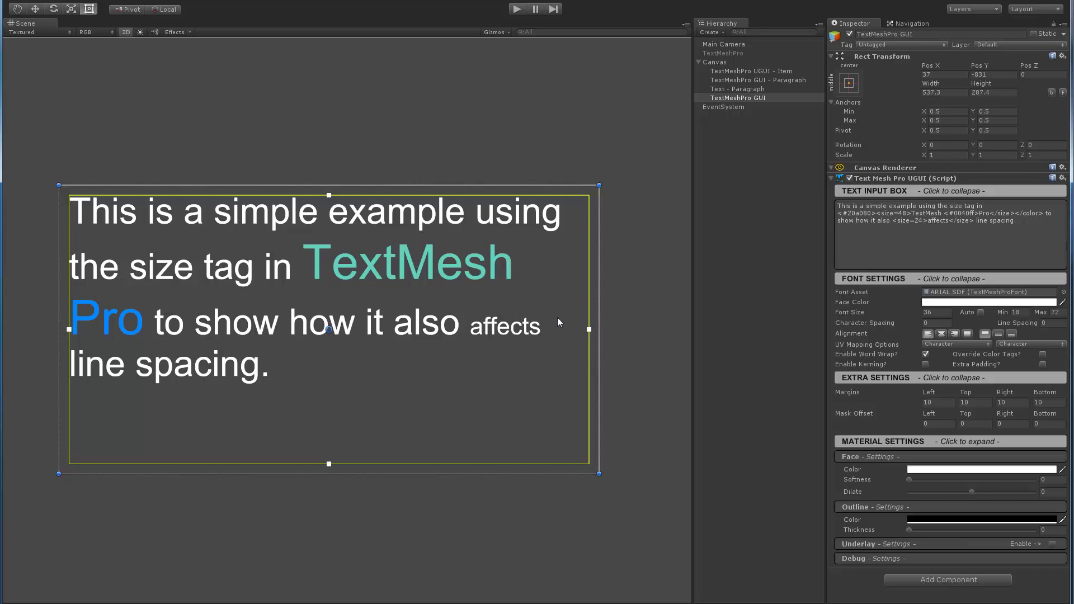
{"action": "left_click_drag", "start_coordinate": [599, 311], "coordinate": [622, 310]}
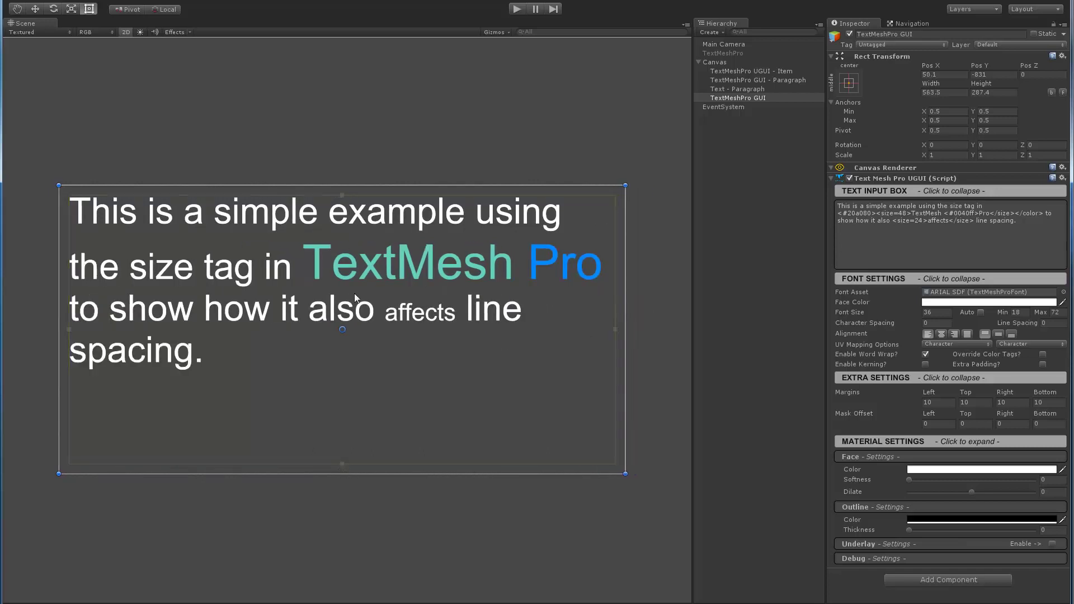
Enable automatic font sizing and test it by shrinking the text box height to about 122 and enlarging it to about 246.
{"action": "left_click", "coordinate": [981, 313]}
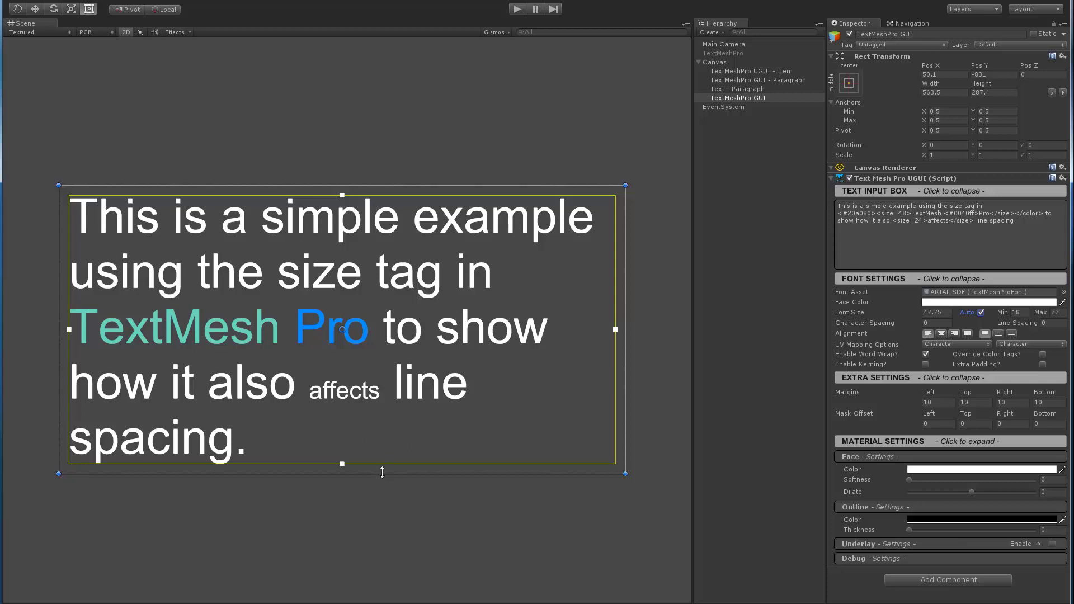
{"action": "left_click_drag", "start_coordinate": [382, 472], "coordinate": [344, 307]}
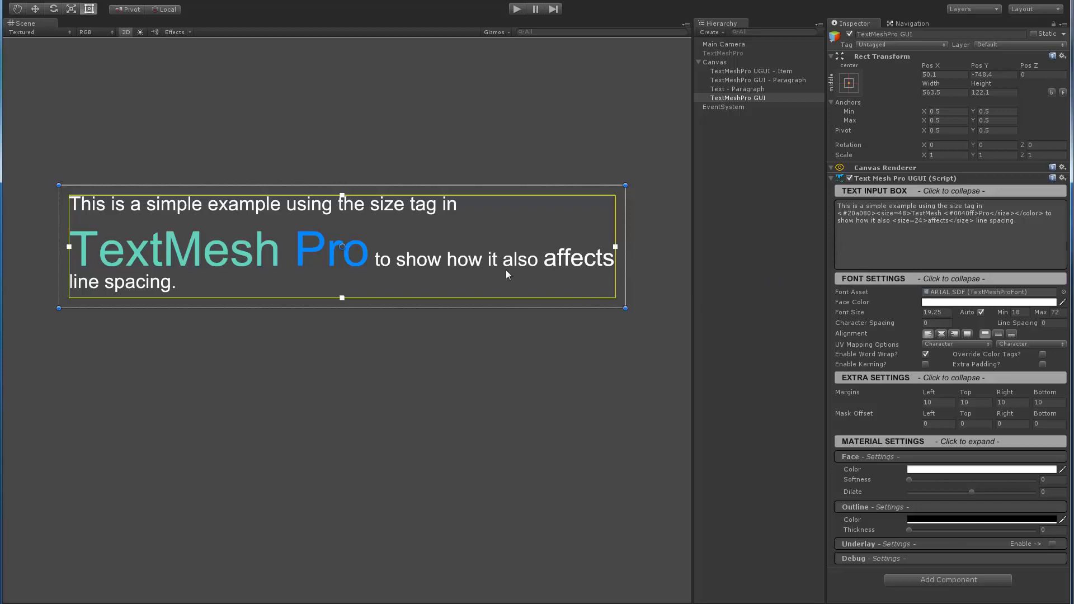
{"action": "left_click_drag", "start_coordinate": [328, 308], "coordinate": [391, 435]}
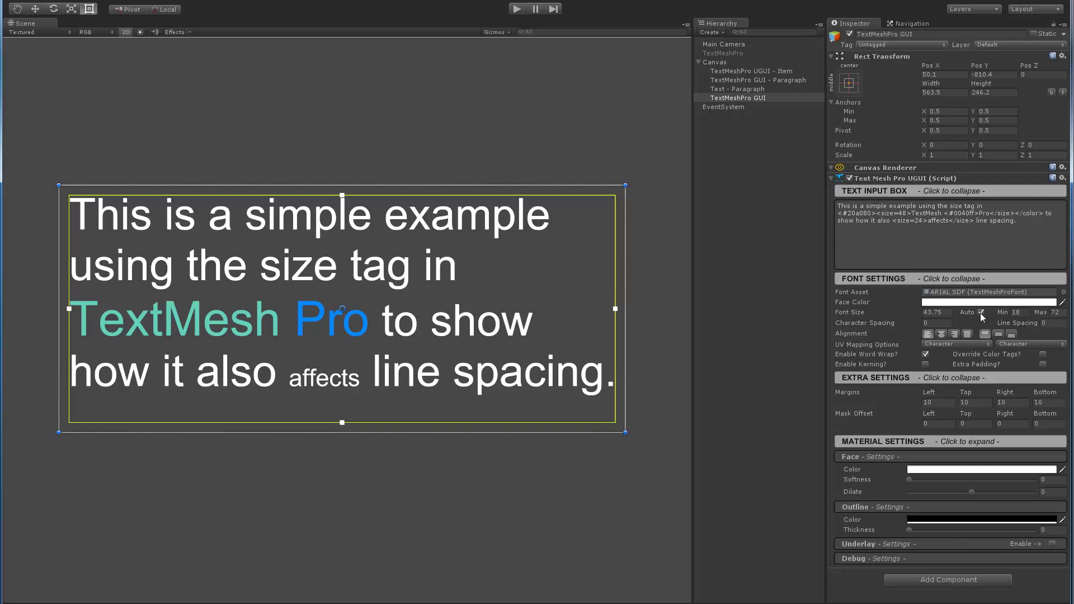
Turn off automatic font sizing and set the font size to 36.
{"action": "left_click", "coordinate": [932, 313]}
{"action": "type", "text": "36"}
{"action": "key", "text": "Return"}
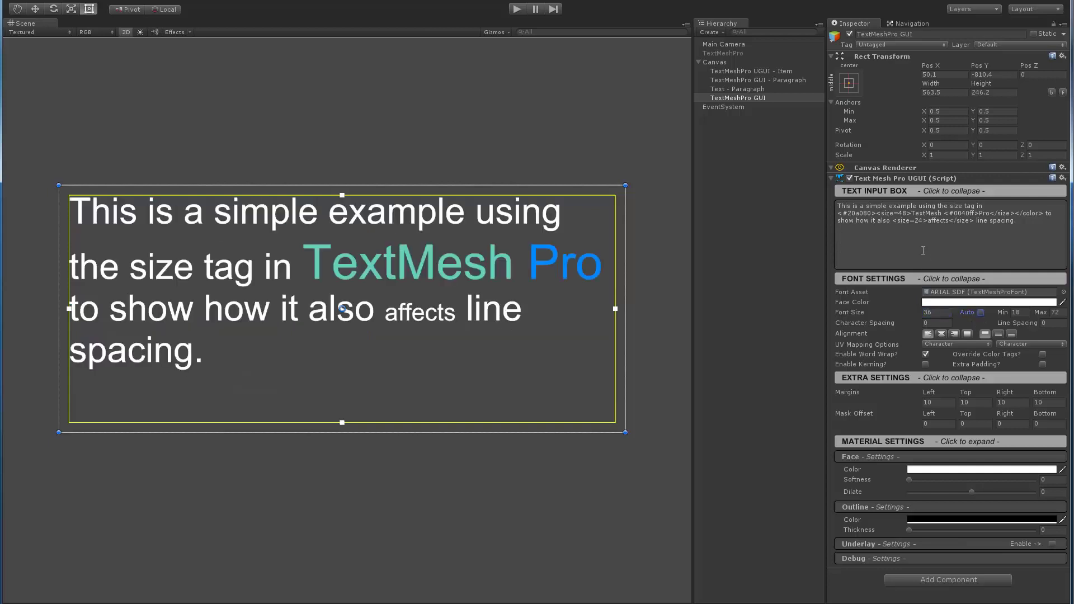
Change the size tag on TextMesh Pro to the relative value +12.
{"action": "left_click", "coordinate": [897, 214]}
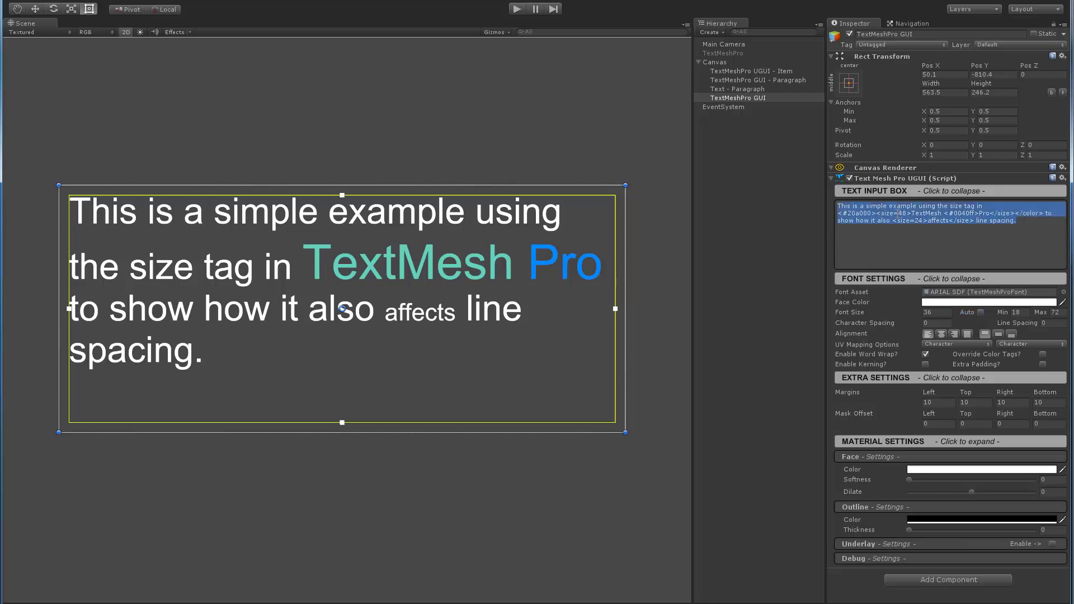
{"action": "left_click", "coordinate": [897, 214]}
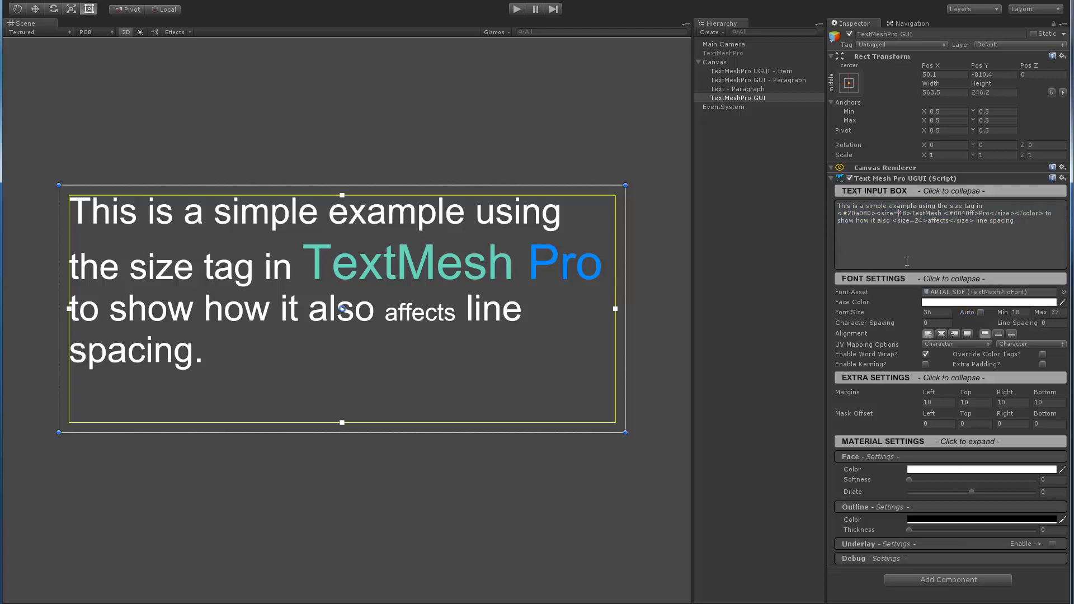
{"action": "key", "text": "Delete"}
{"action": "key", "text": "Delete"}
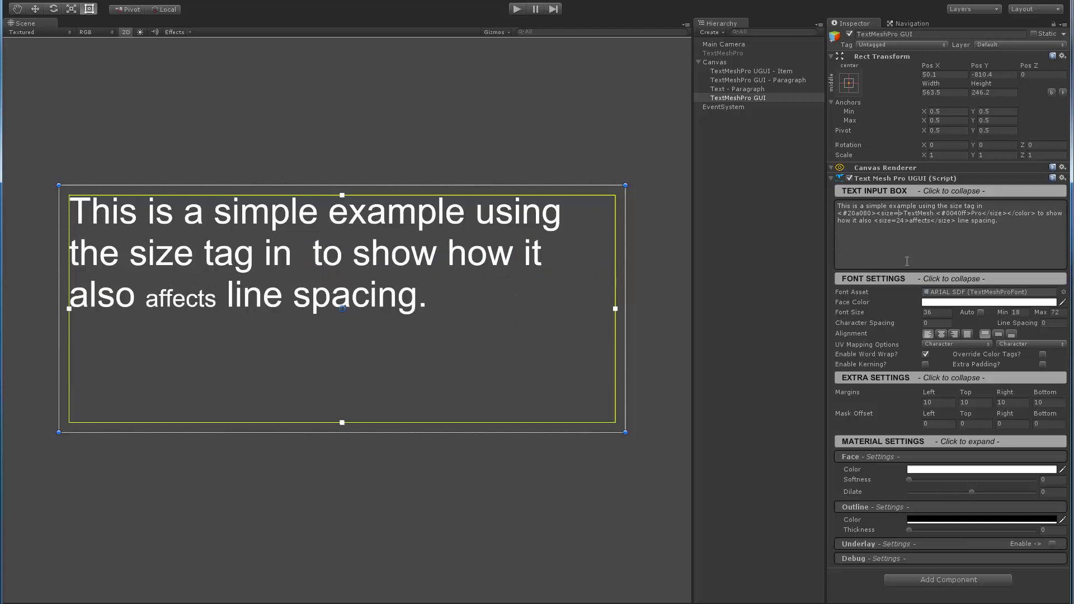
{"action": "type", "text": "+12"}
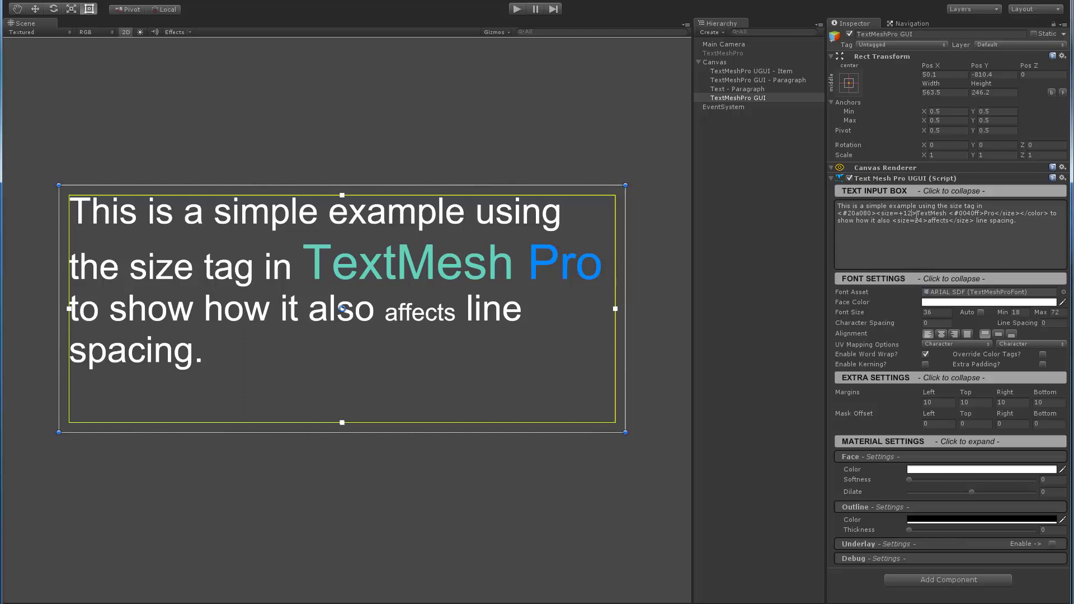
Change the size tag on the word "affects" to the relative value -8.
{"action": "key", "text": "Delete"}
{"action": "key", "text": "Delete"}
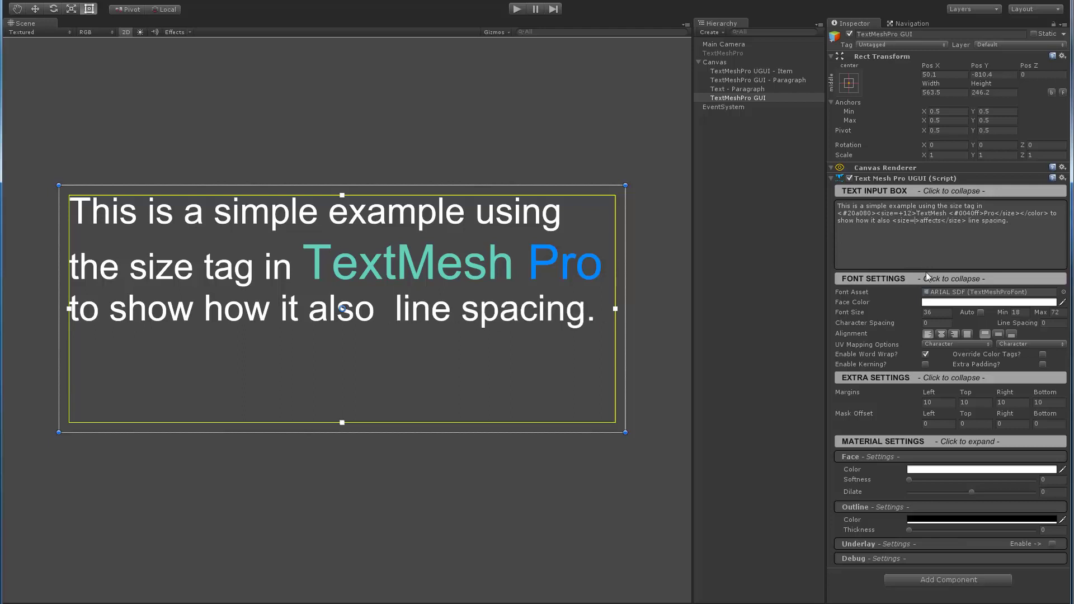
{"action": "type", "text": "-8"}
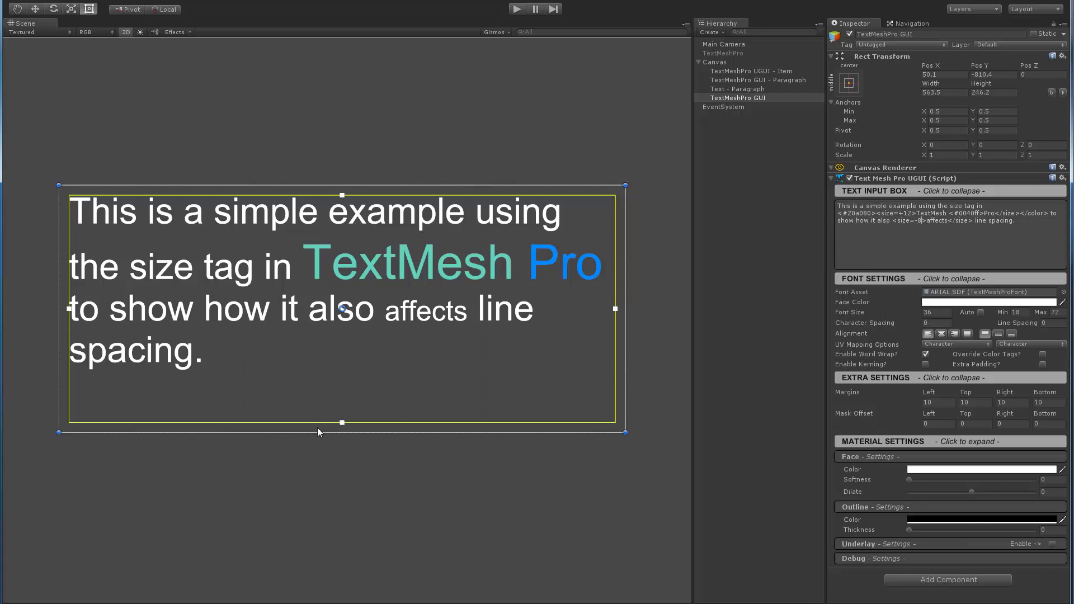
Increase the text box height to about 261 and enable automatic font sizing.
{"action": "mouse_move", "coordinate": [319, 431]}
{"action": "left_mouse_down"}
{"action": "mouse_move", "coordinate": [313, 367]}
{"action": "mouse_move", "coordinate": [319, 446]}
{"action": "left_mouse_up"}
{"action": "left_click", "coordinate": [980, 312]}
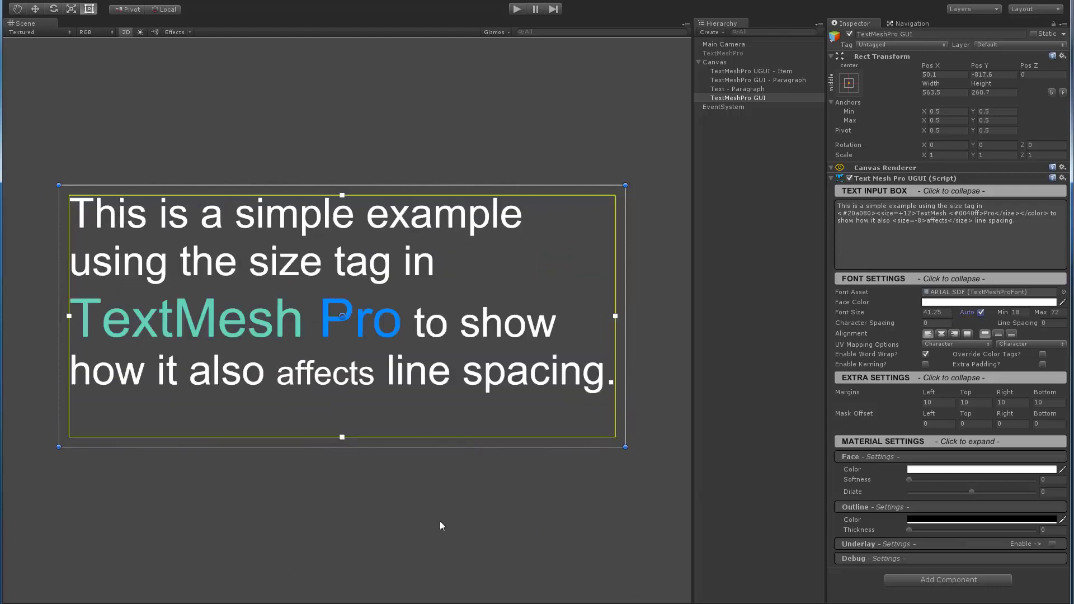
Turn off automatic font sizing and vary the font size, ending at about 21.73.
{"action": "left_click", "coordinate": [981, 312]}
{"action": "left_click_drag", "start_coordinate": [911, 312], "coordinate": [771, 327]}
{"action": "left_click_drag", "start_coordinate": [683, 328], "coordinate": [531, 343]}
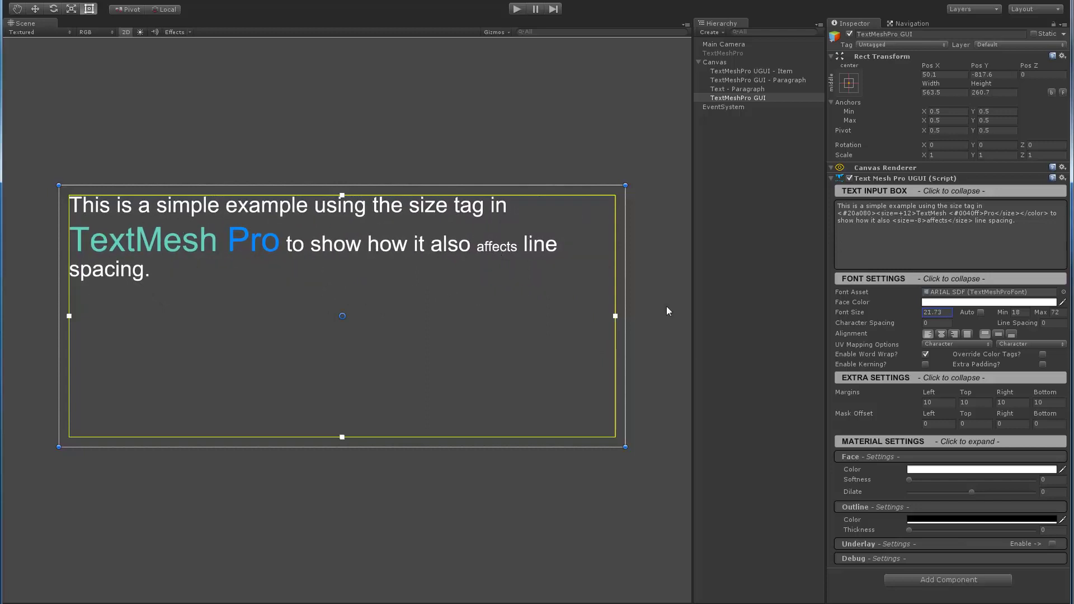
Re-enable automatic font sizing and reduce the text box height to about 231.
{"action": "left_click", "coordinate": [981, 312]}
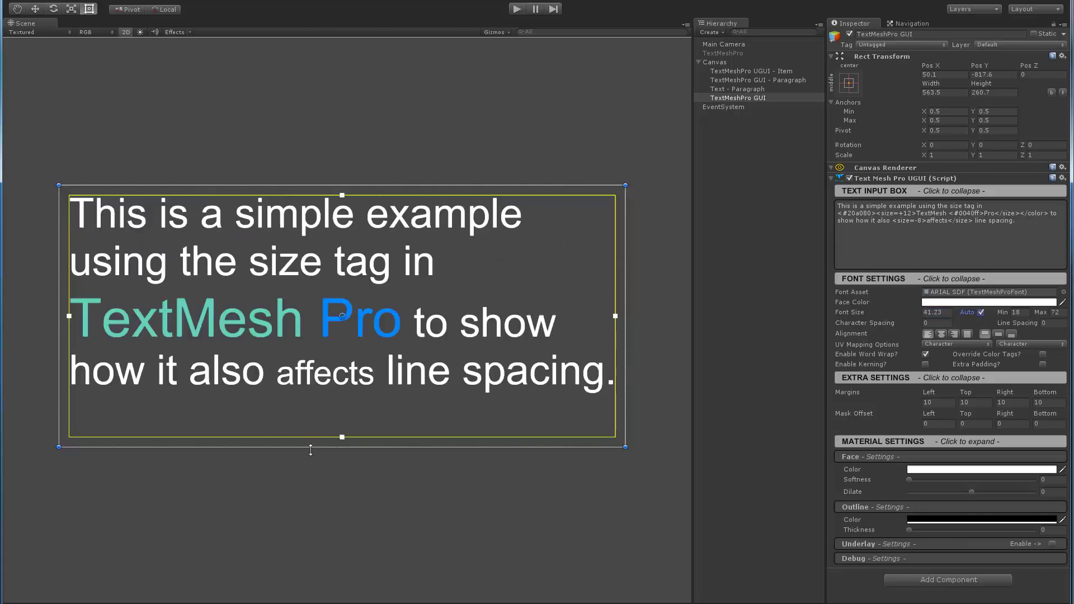
{"action": "left_click_drag", "start_coordinate": [310, 450], "coordinate": [295, 417]}
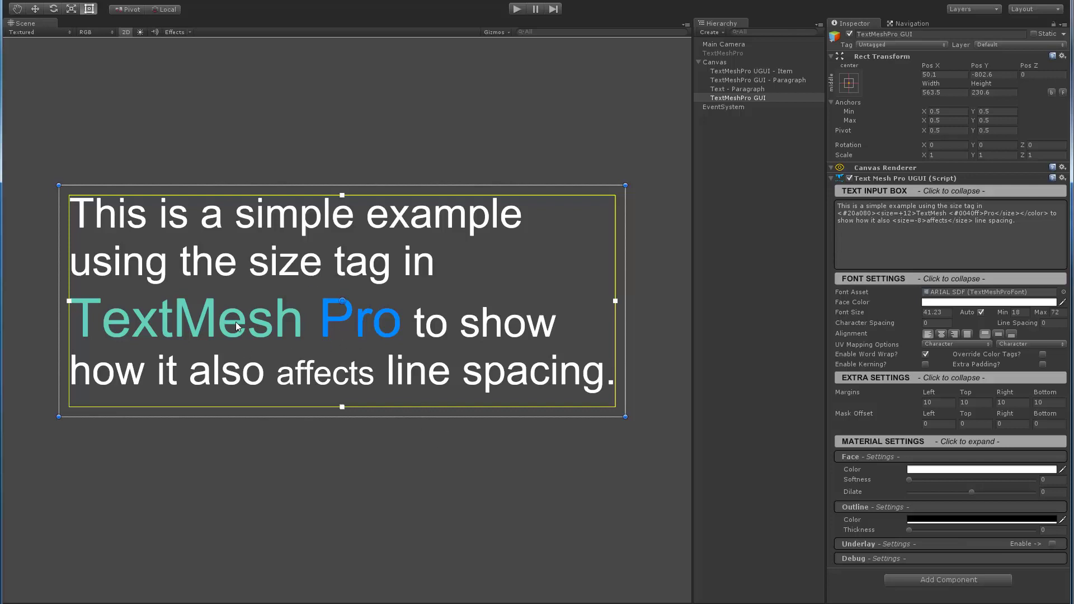
Change the size tag on TextMesh Pro to the percentage value %150.
{"action": "left_click", "coordinate": [898, 214]}
{"action": "left_click", "coordinate": [900, 206]}
{"action": "left_click", "coordinate": [899, 213]}
{"action": "key", "text": "Delete"}
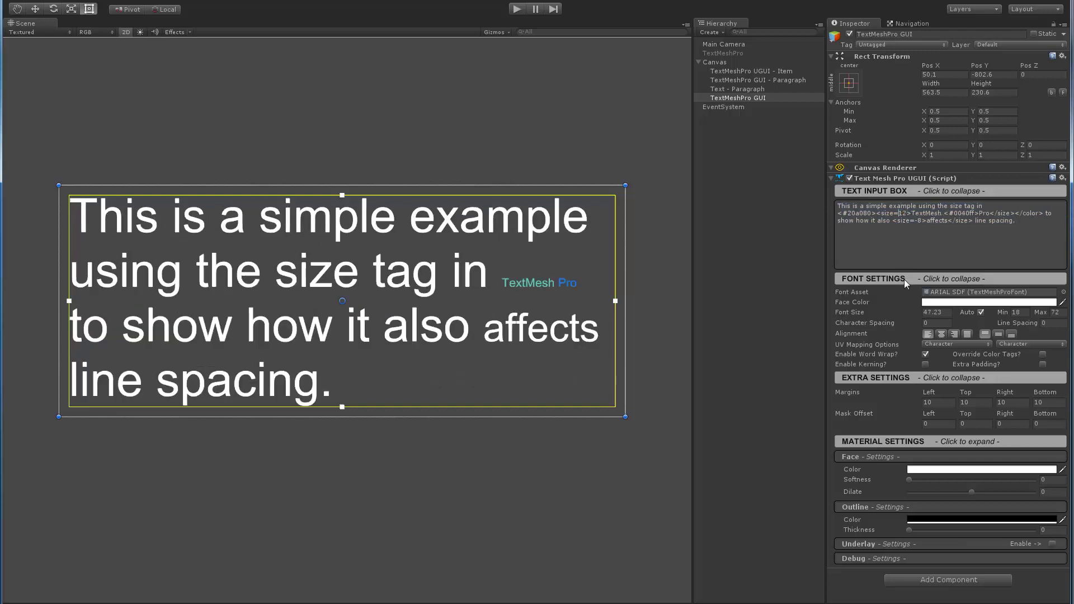
{"action": "type", "text": "%"}
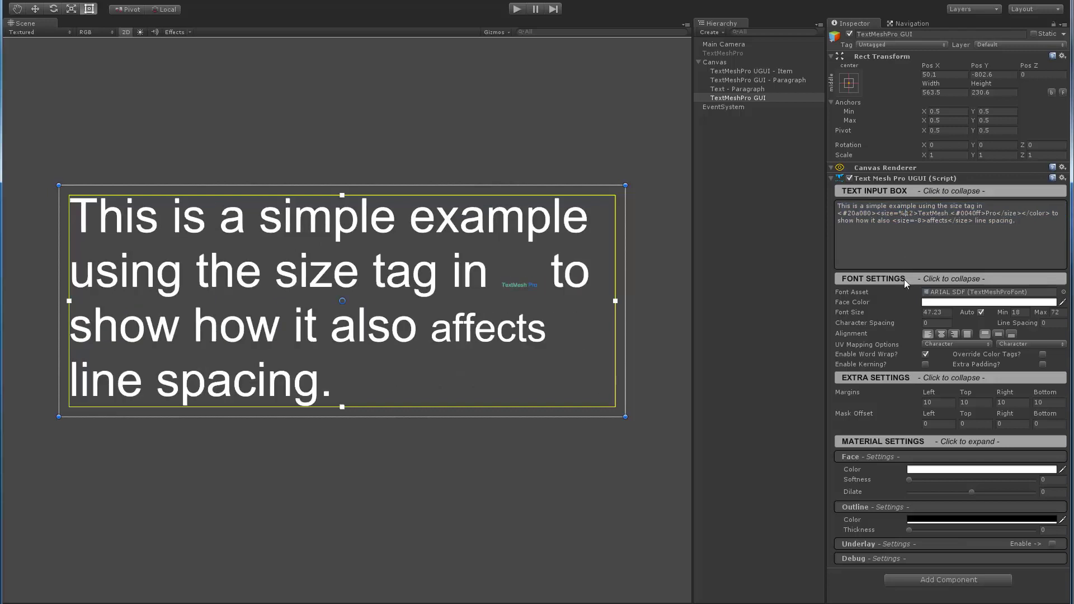
{"action": "key", "text": "Delete"}
{"action": "key", "text": "Delete"}
{"action": "type", "text": "150"}
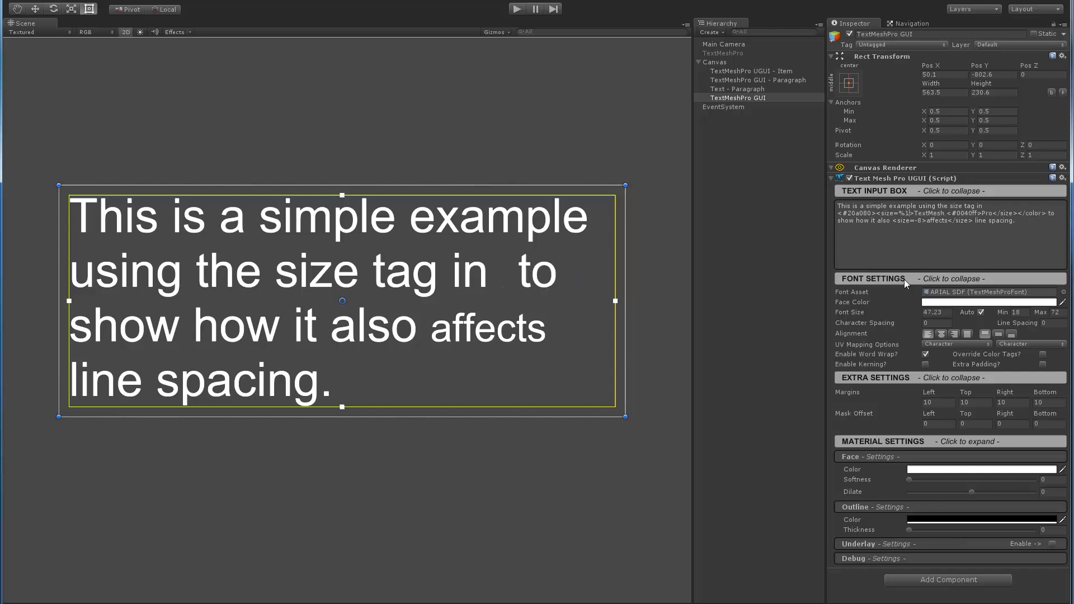
Change the size tag on the word "affects" to the percentage value %80.
{"action": "left_click", "coordinate": [915, 221]}
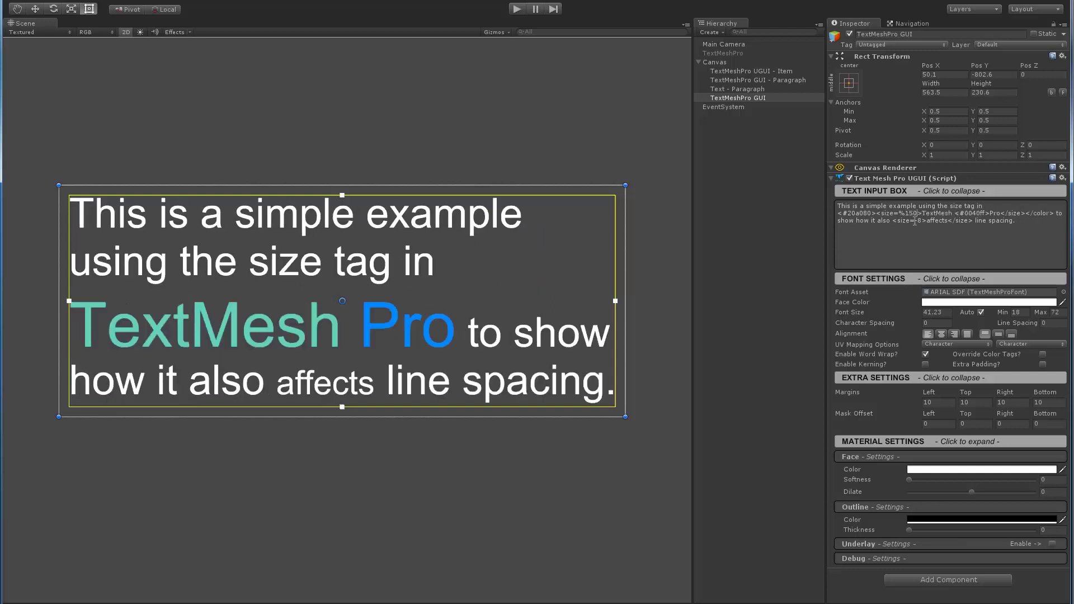
{"action": "key", "text": "Delete"}
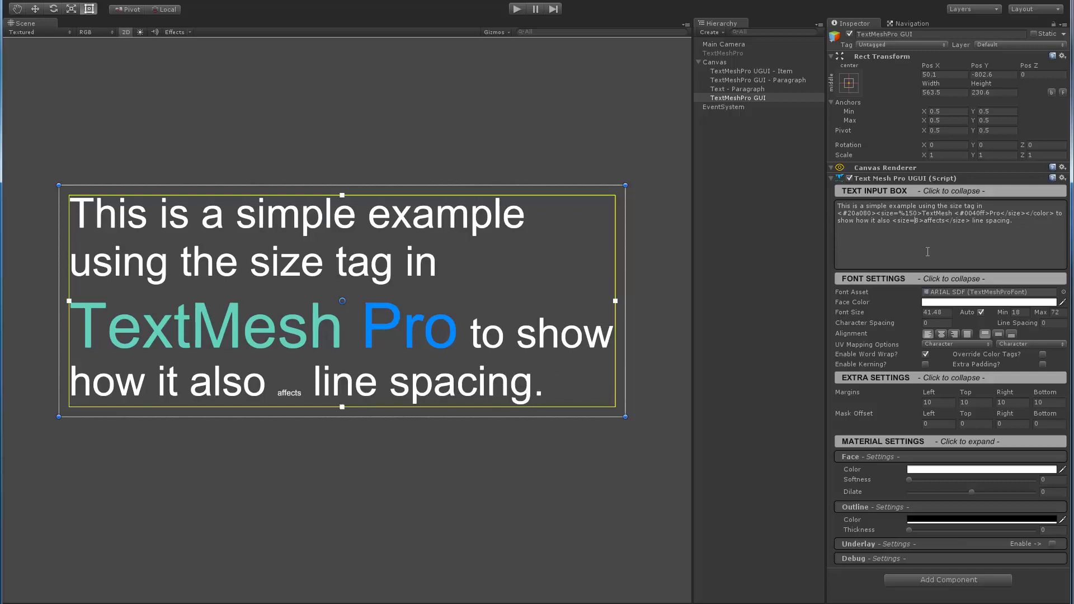
{"action": "type", "text": "%"}
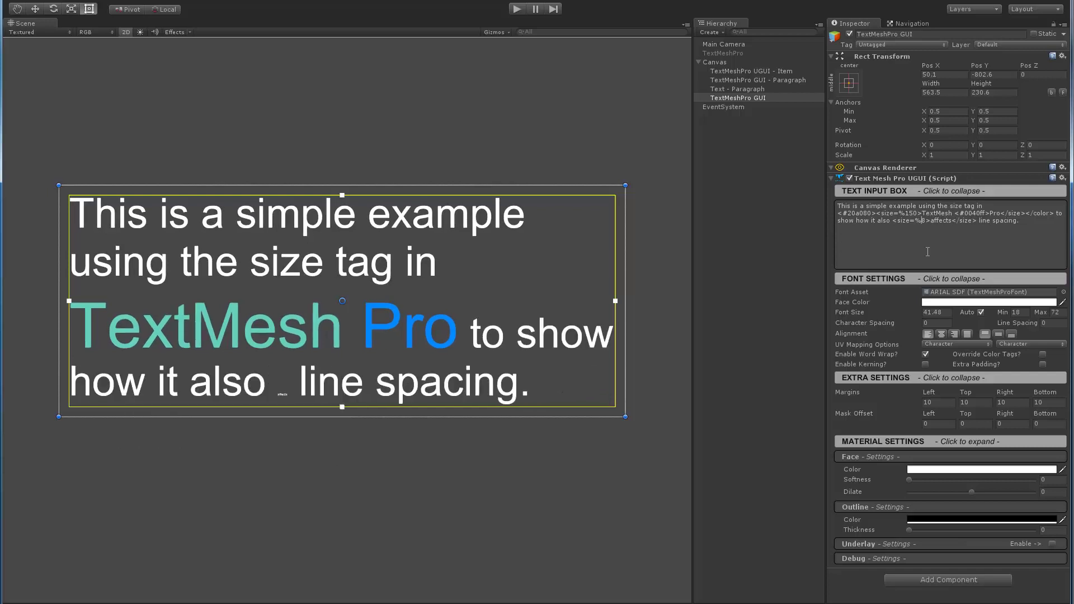
{"action": "type", "text": "80"}
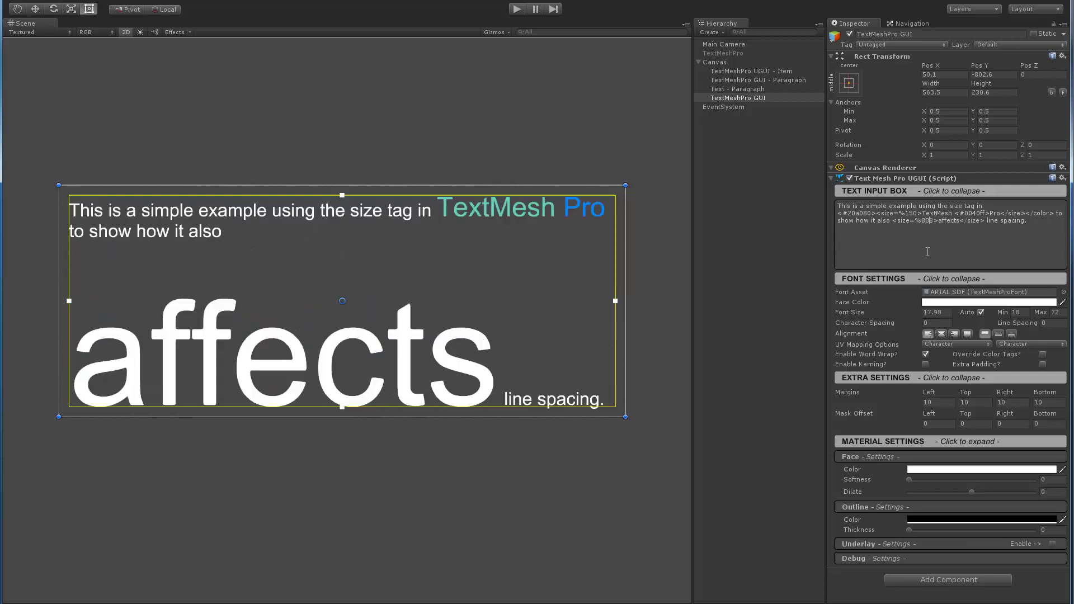
{"action": "key", "text": "Delete"}
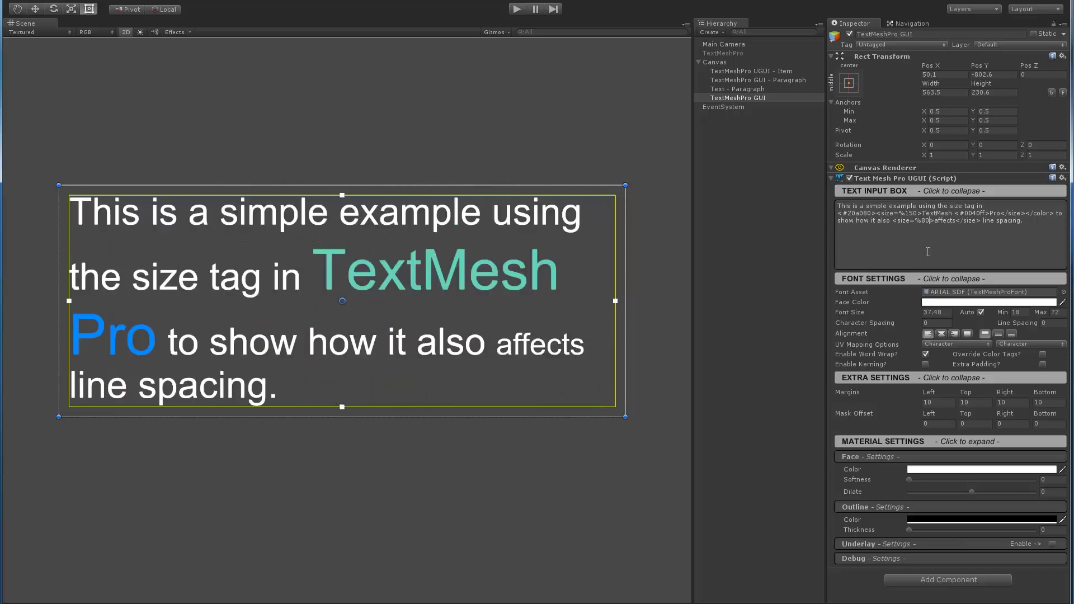
Increase the text box height to about 285 by moving its lower edge down.
{"action": "left_click_drag", "start_coordinate": [335, 414], "coordinate": [306, 478]}
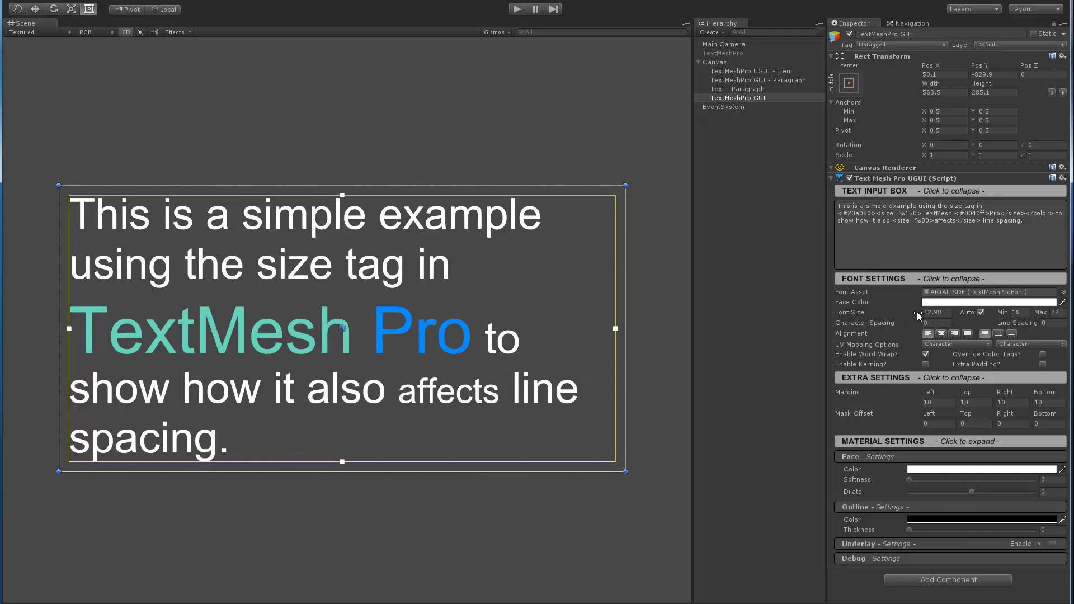
Try a fixed font size of 39 with automatic sizing off, and turn automatic font sizing back on.
{"action": "left_click_drag", "start_coordinate": [917, 311], "coordinate": [895, 333]}
{"action": "left_click", "coordinate": [980, 312]}
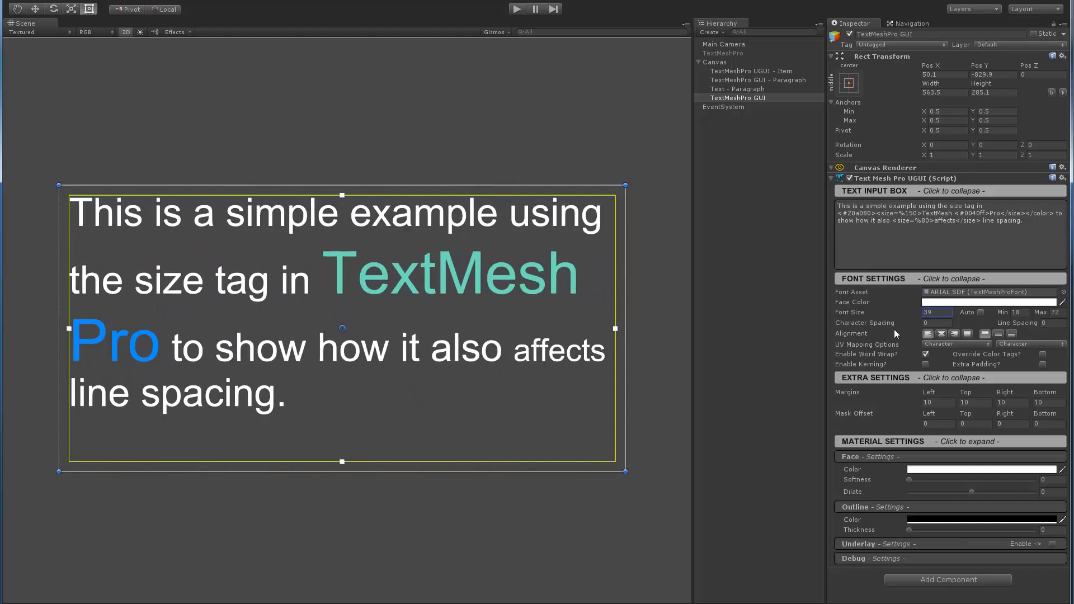
{"action": "left_click", "coordinate": [980, 313]}
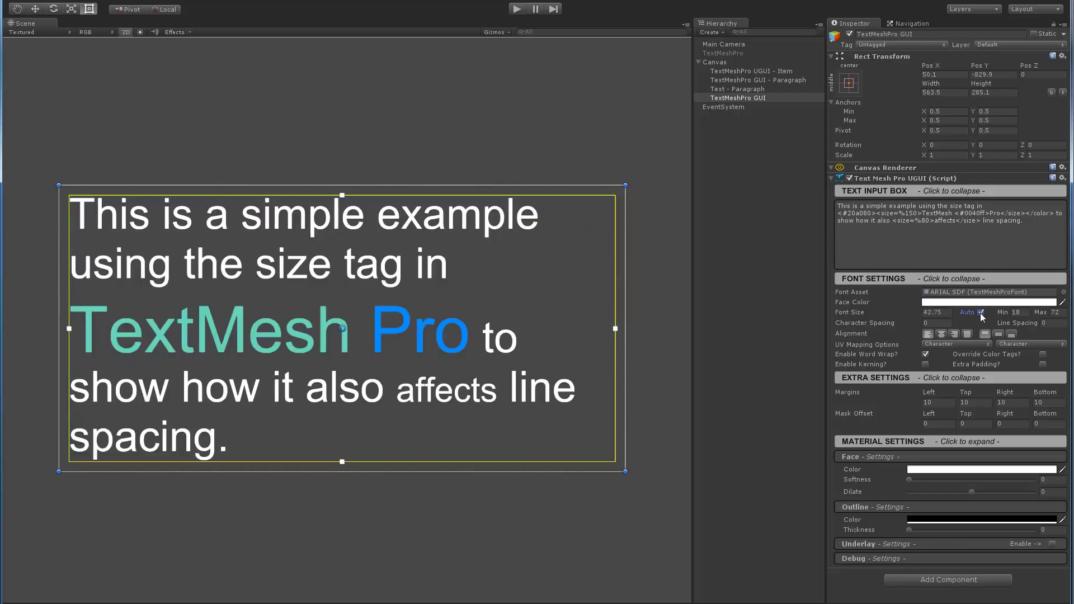
Try a character spacing of 0.6 on the size tag example text, and reset it to 0.
{"action": "left_click", "coordinate": [980, 311]}
{"action": "mouse_move", "coordinate": [915, 321]}
{"action": "left_mouse_down"}
{"action": "mouse_move", "coordinate": [946, 327]}
{"action": "mouse_move", "coordinate": [901, 320]}
{"action": "mouse_move", "coordinate": [955, 318]}
{"action": "mouse_move", "coordinate": [909, 320]}
{"action": "mouse_move", "coordinate": [951, 320]}
{"action": "mouse_move", "coordinate": [917, 317]}
{"action": "left_mouse_up"}
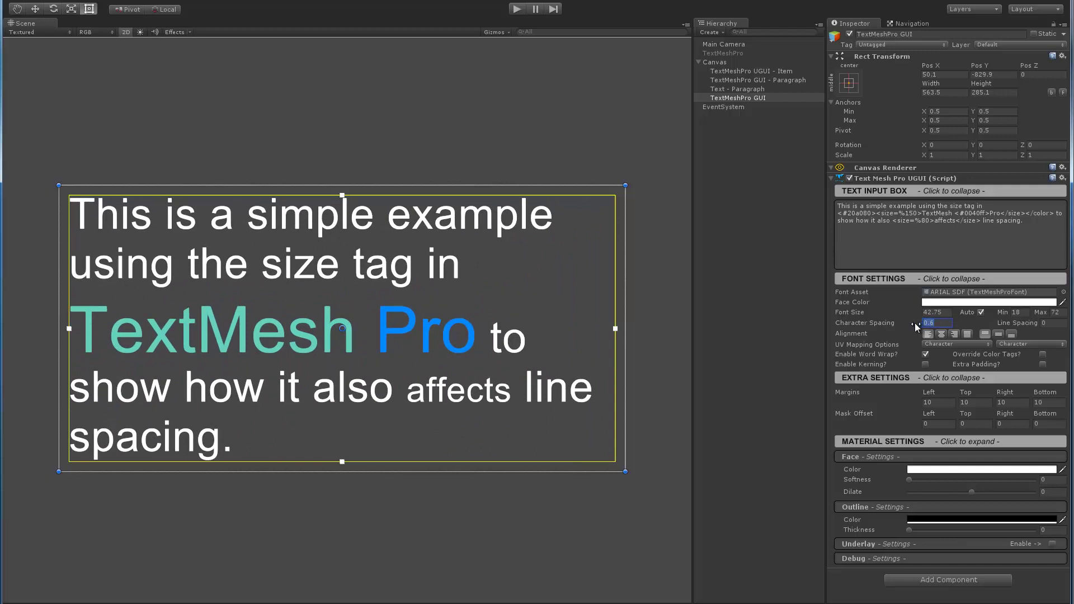
{"action": "type", "text": "0"}
{"action": "left_click", "coordinate": [988, 302]}
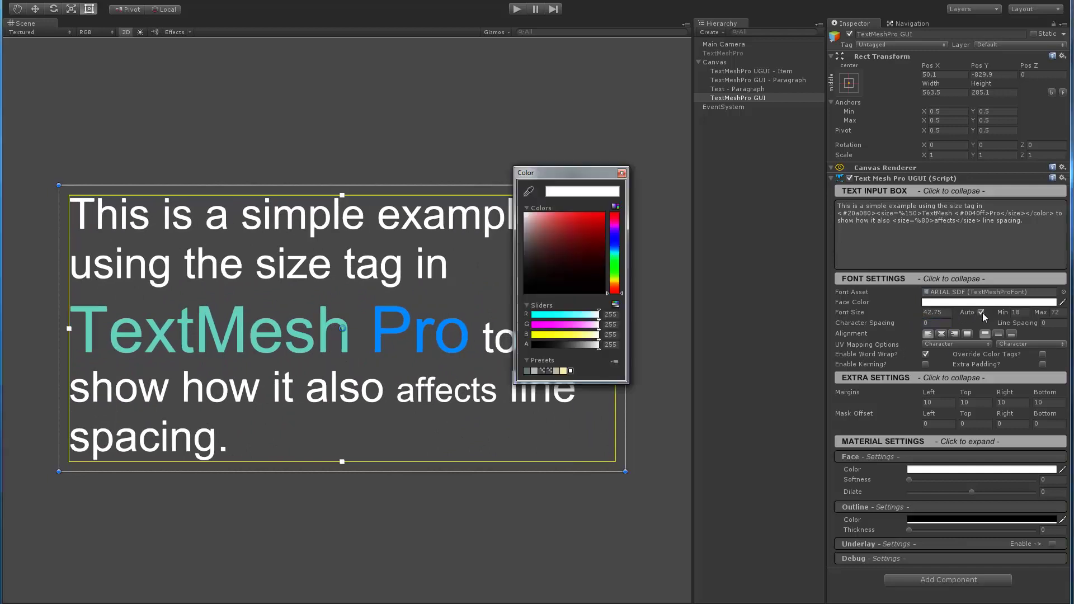
{"action": "left_click", "coordinate": [626, 171]}
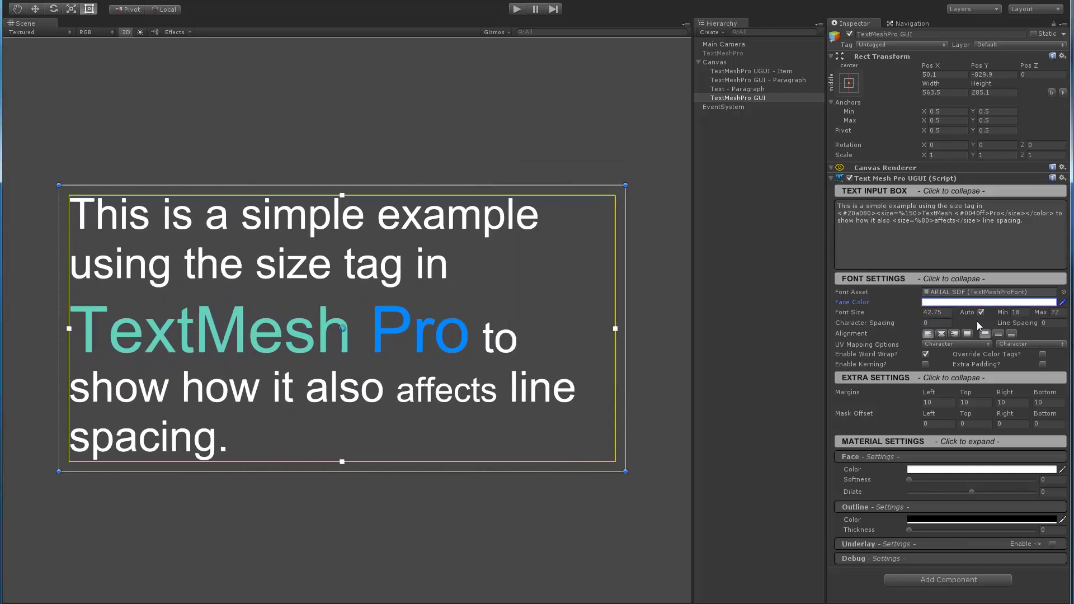
Deselect the text object and examine the letter edges of the enlarged TextMesh words up close and from farther away.
{"action": "left_click", "coordinate": [764, 328]}
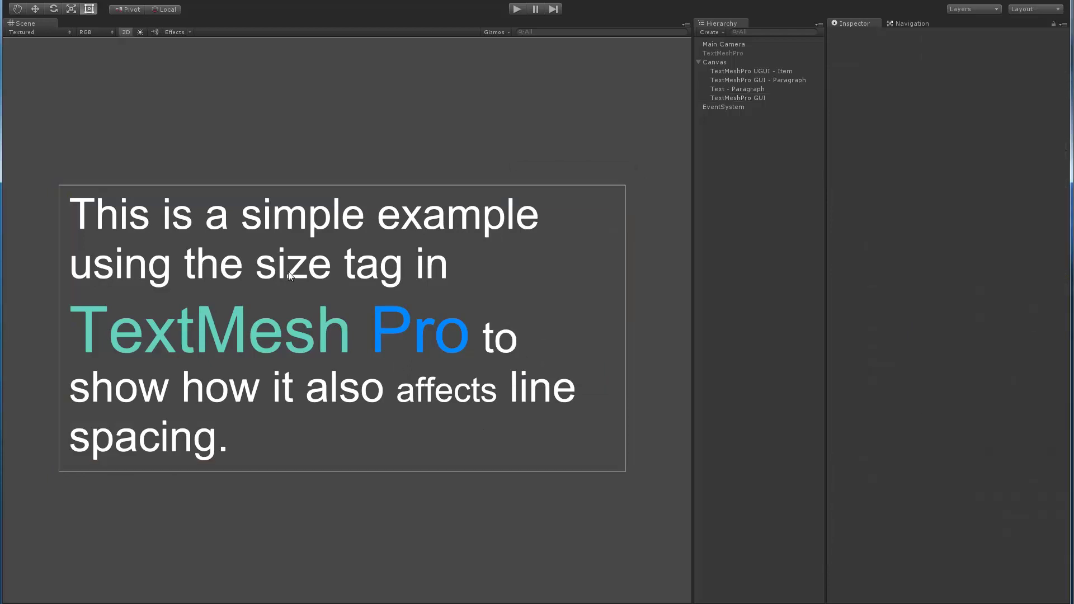
{"action": "scroll", "coordinate": [306, 113], "scroll_direction": "down", "scroll_amount": 3}
{"action": "middle_click_drag", "start_coordinate": [310, 218], "coordinate": [334, 233]}
{"action": "scroll", "coordinate": [337, 445], "scroll_direction": "down", "scroll_amount": 5}
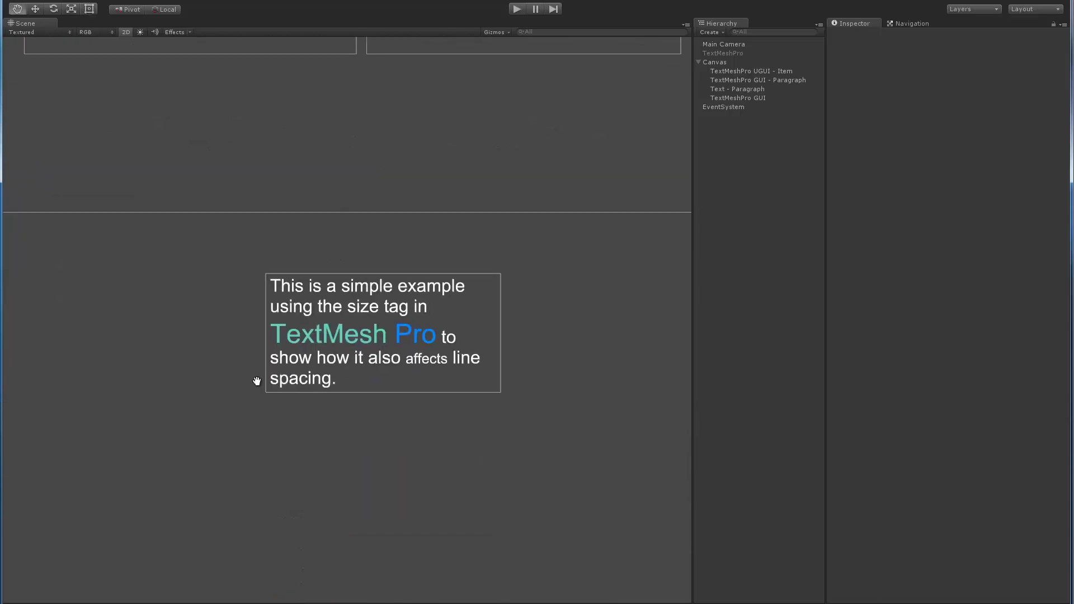
{"action": "scroll", "coordinate": [330, 310], "scroll_direction": "up", "scroll_amount": 4}
{"action": "middle_click_drag", "start_coordinate": [350, 347], "coordinate": [361, 302]}
{"action": "scroll", "coordinate": [341, 299], "scroll_direction": "up", "scroll_amount": 5}
{"action": "scroll", "coordinate": [361, 302], "scroll_direction": "up", "scroll_amount": 6}
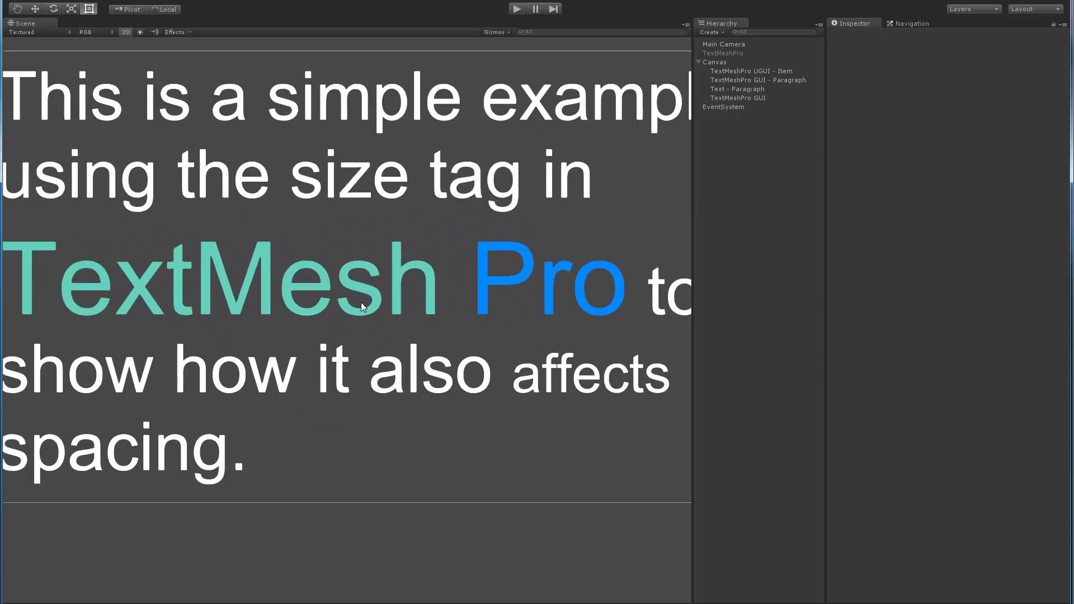
{"action": "scroll", "coordinate": [375, 304], "scroll_direction": "up", "scroll_amount": 6}
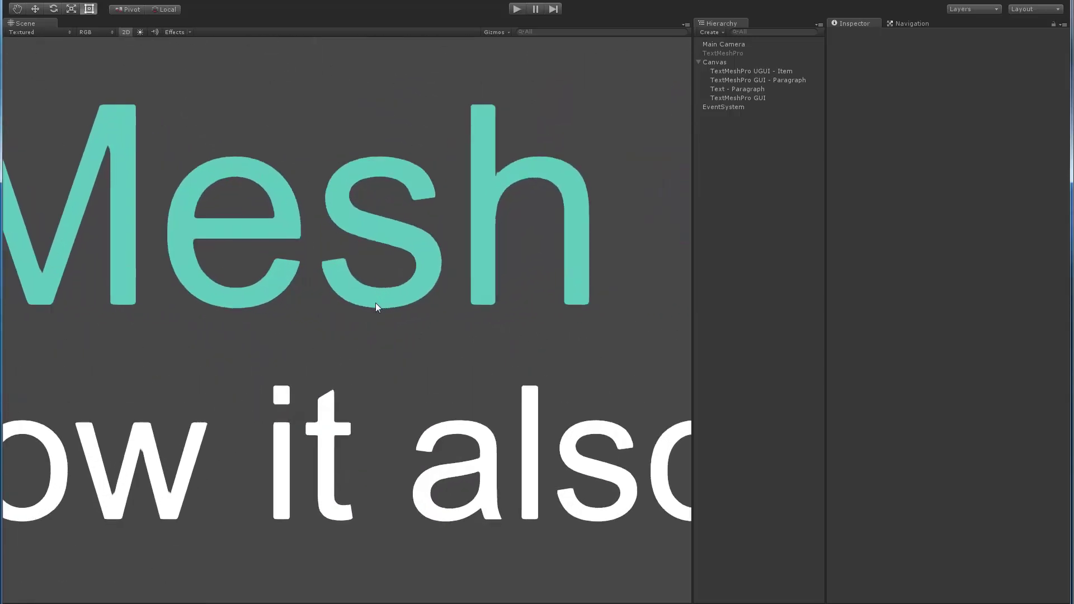
{"action": "middle_click_drag", "start_coordinate": [375, 303], "coordinate": [347, 309]}
{"action": "scroll", "coordinate": [347, 309], "scroll_direction": "up", "scroll_amount": 4}
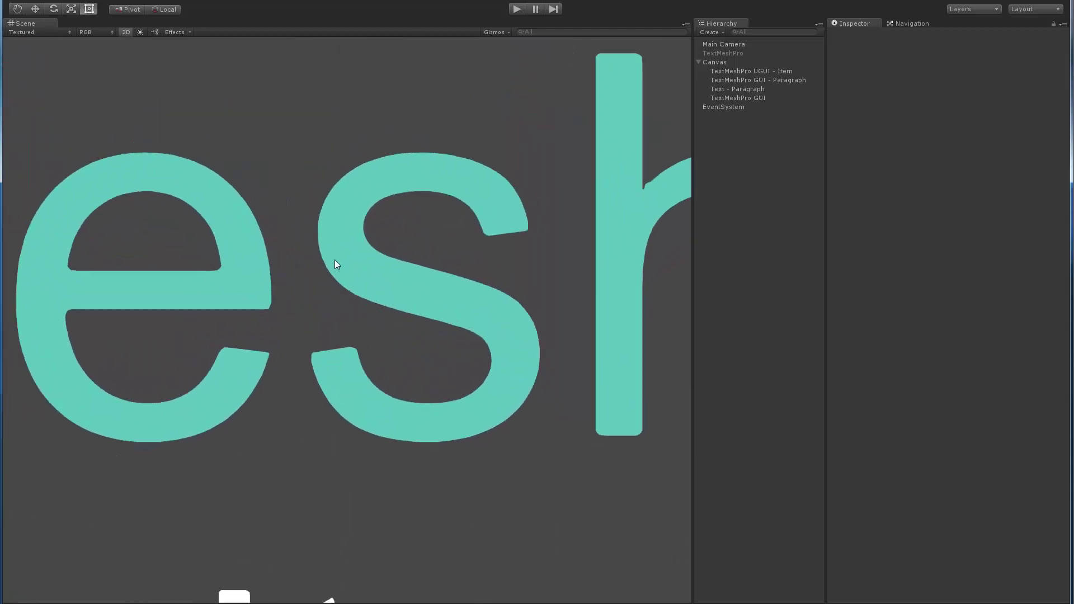
{"action": "middle_click_drag", "start_coordinate": [199, 312], "coordinate": [412, 317]}
{"action": "scroll", "coordinate": [332, 292], "scroll_direction": "down", "scroll_amount": 2}
{"action": "scroll", "coordinate": [331, 292], "scroll_direction": "down", "scroll_amount": 8}
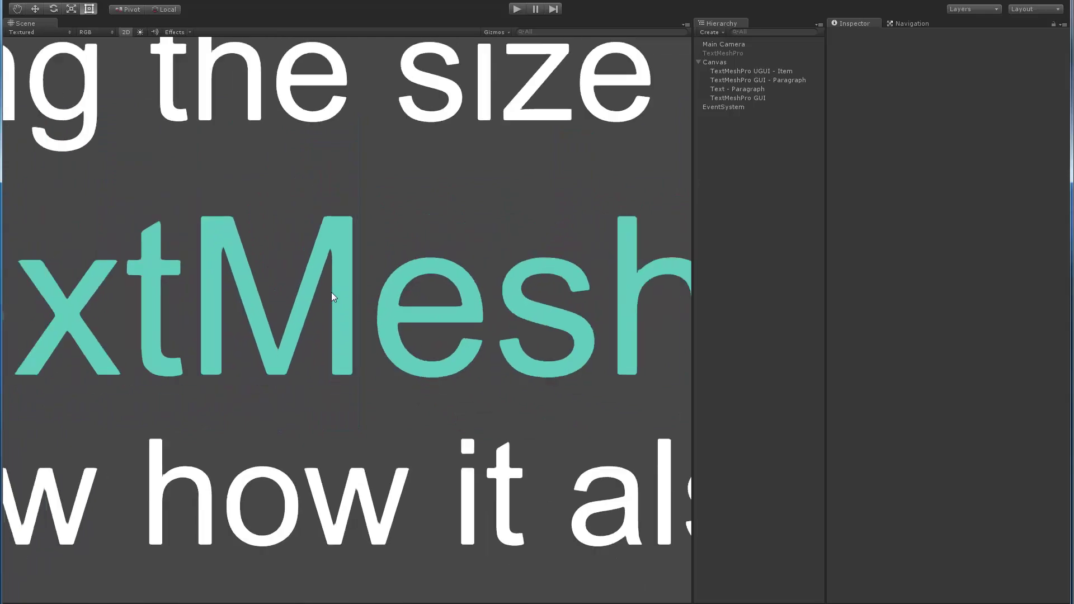
{"action": "middle_click_drag", "start_coordinate": [519, 324], "coordinate": [327, 371]}
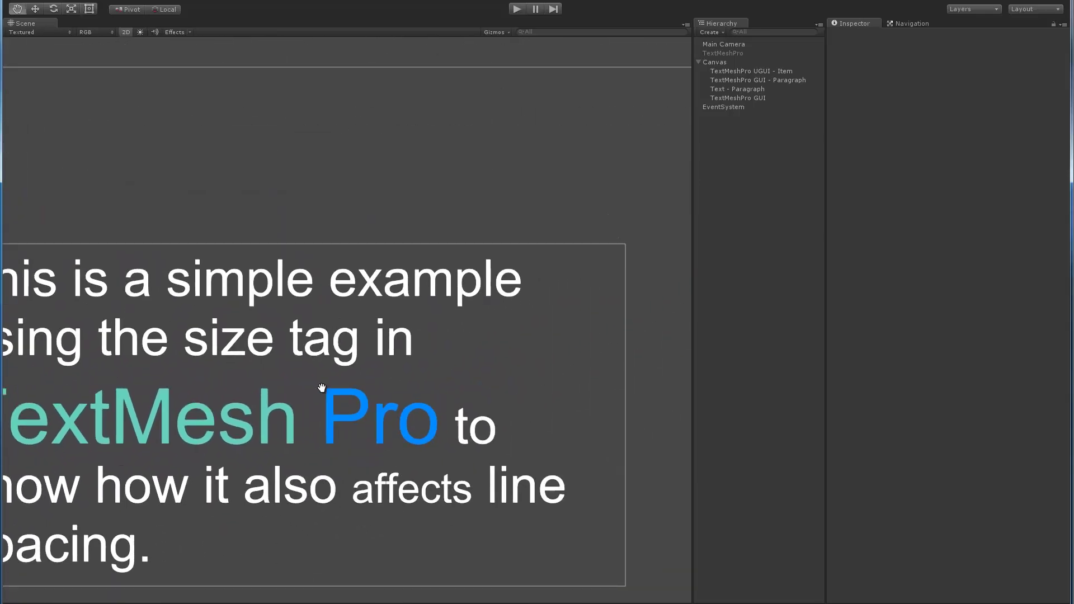
{"action": "scroll", "coordinate": [366, 331], "scroll_direction": "down", "scroll_amount": 4}
{"action": "middle_click_drag", "start_coordinate": [502, 257], "coordinate": [386, 304]}
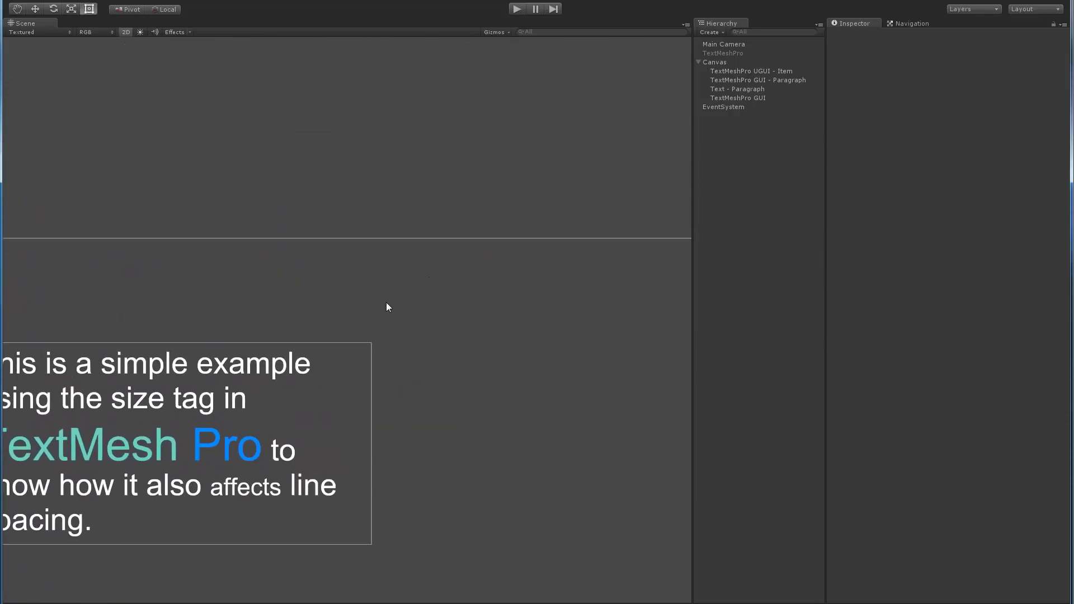
Review the two side-by-side paragraphs and the overall canvas layout with the item card and the size tag example.
{"action": "scroll", "coordinate": [427, 312], "scroll_direction": "down", "scroll_amount": 4}
{"action": "middle_click_drag", "start_coordinate": [192, 179], "coordinate": [329, 425]}
{"action": "key", "text": "t"}
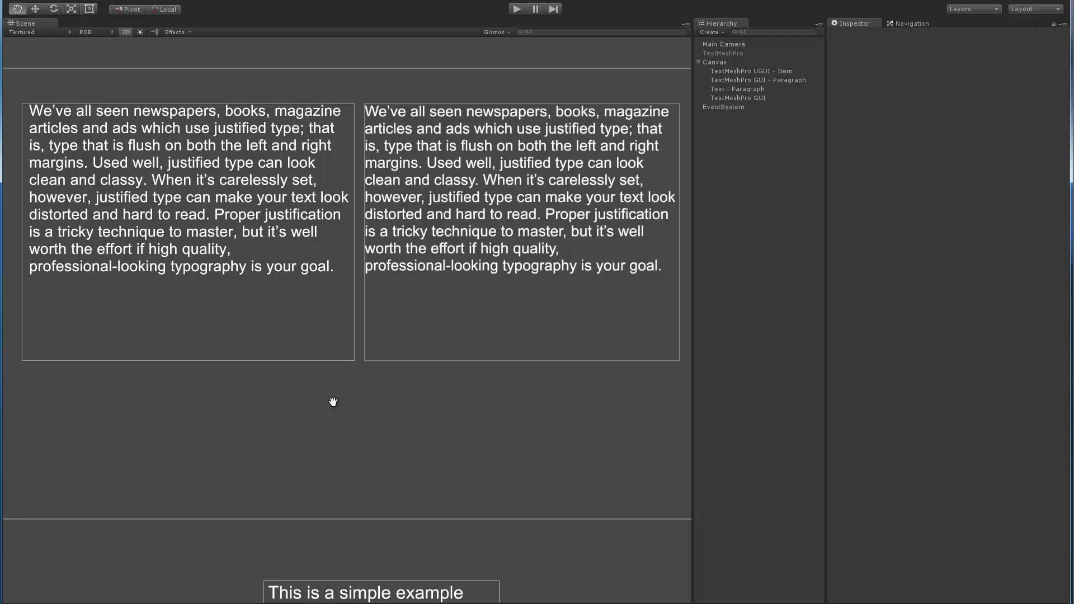
{"action": "middle_click_drag", "start_coordinate": [334, 400], "coordinate": [333, 412]}
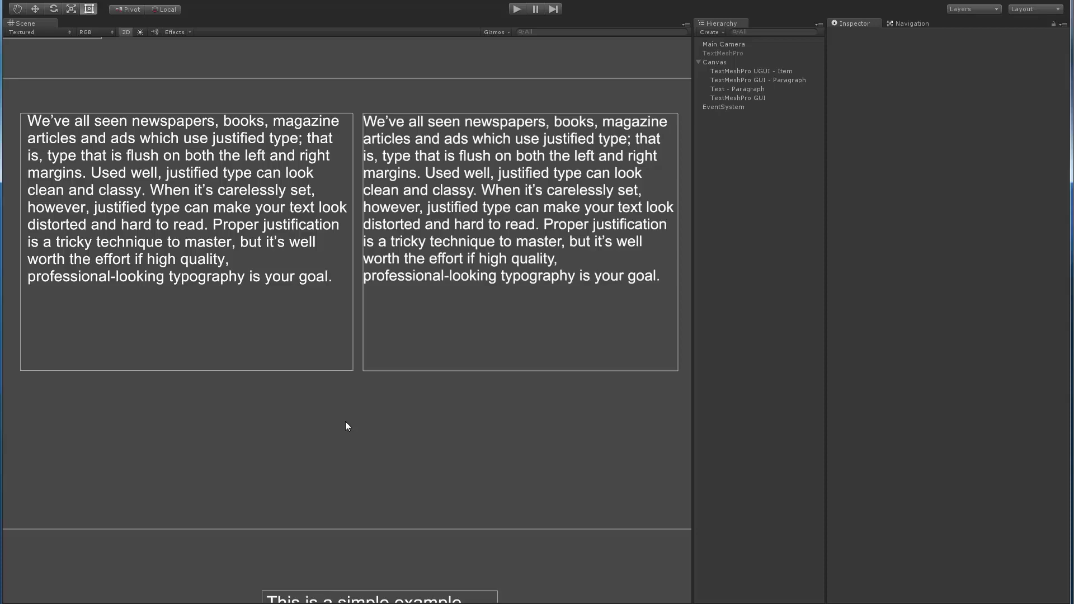
{"action": "scroll", "coordinate": [344, 421], "scroll_direction": "down", "scroll_amount": 4}
{"action": "scroll", "coordinate": [346, 422], "scroll_direction": "down", "scroll_amount": 5}
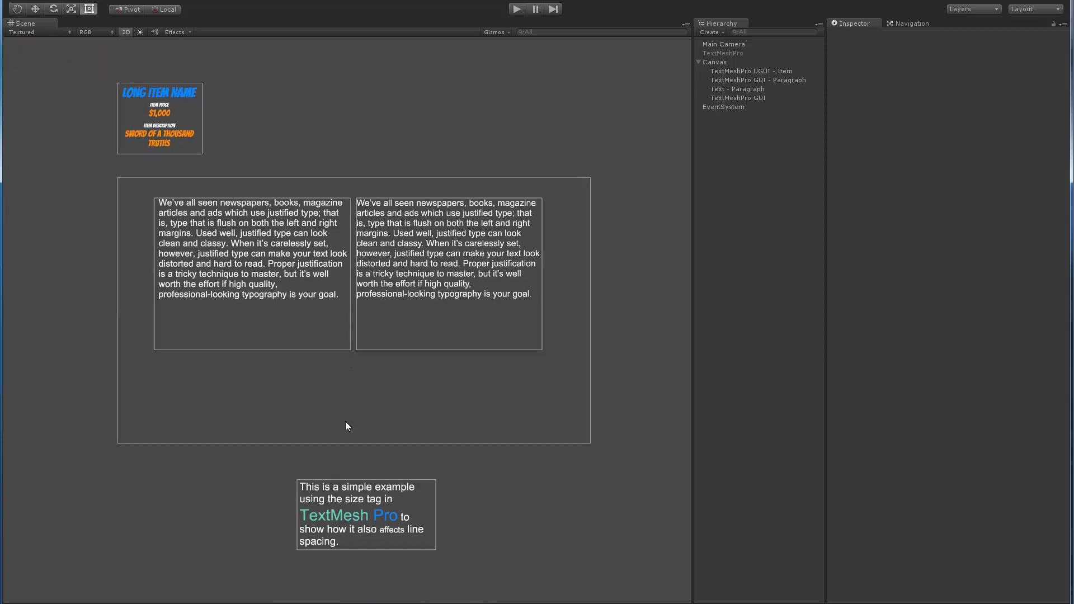
{"action": "scroll", "coordinate": [345, 423], "scroll_direction": "down", "scroll_amount": 3}
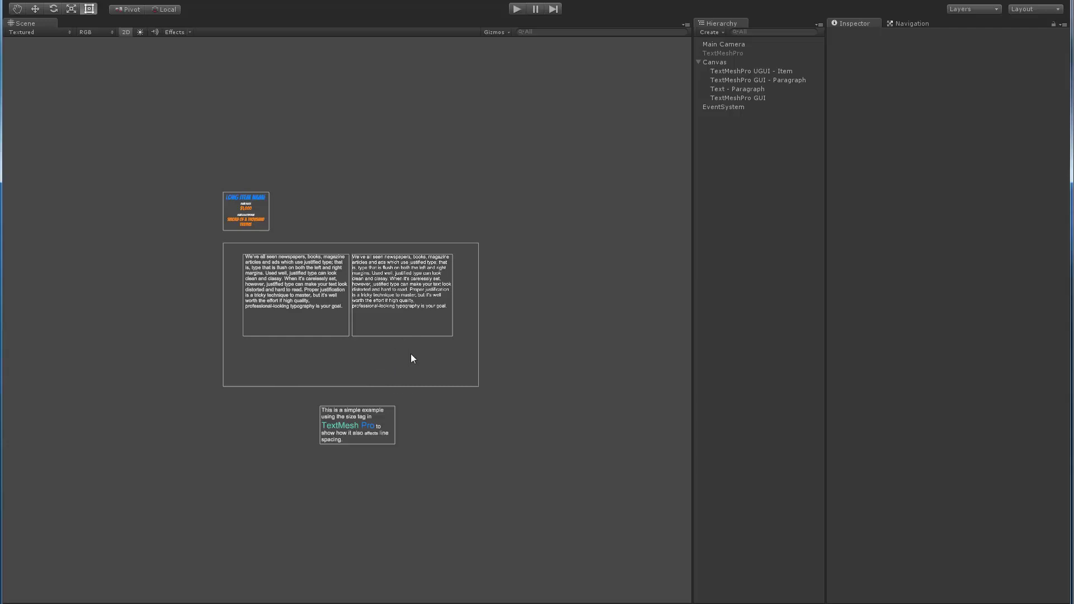
{"action": "scroll", "coordinate": [360, 363], "scroll_direction": "up", "scroll_amount": 1}
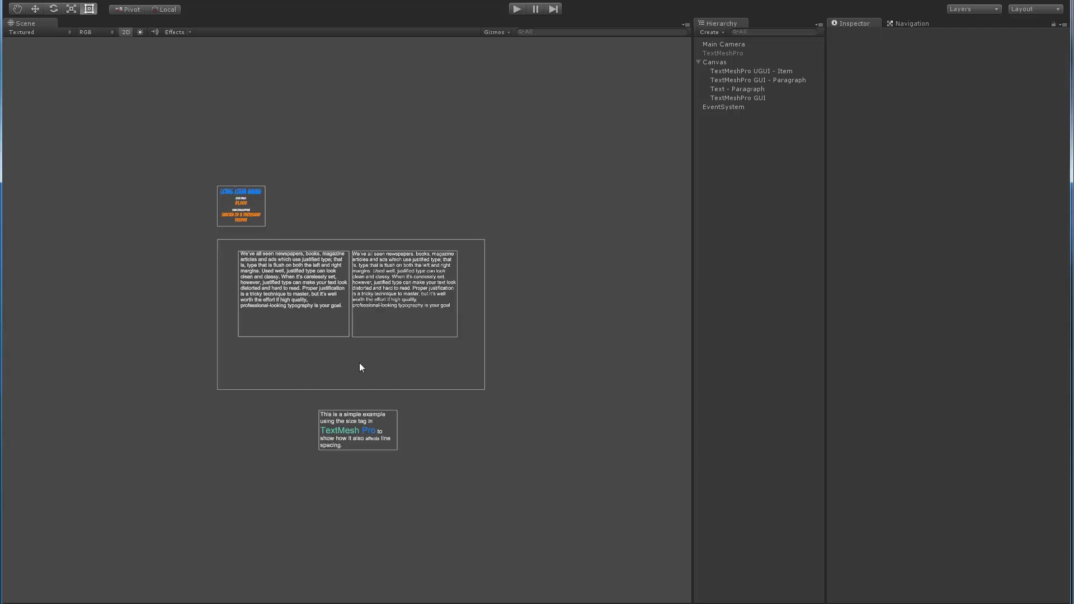
{"action": "scroll", "coordinate": [441, 351], "scroll_direction": "up", "scroll_amount": 1}
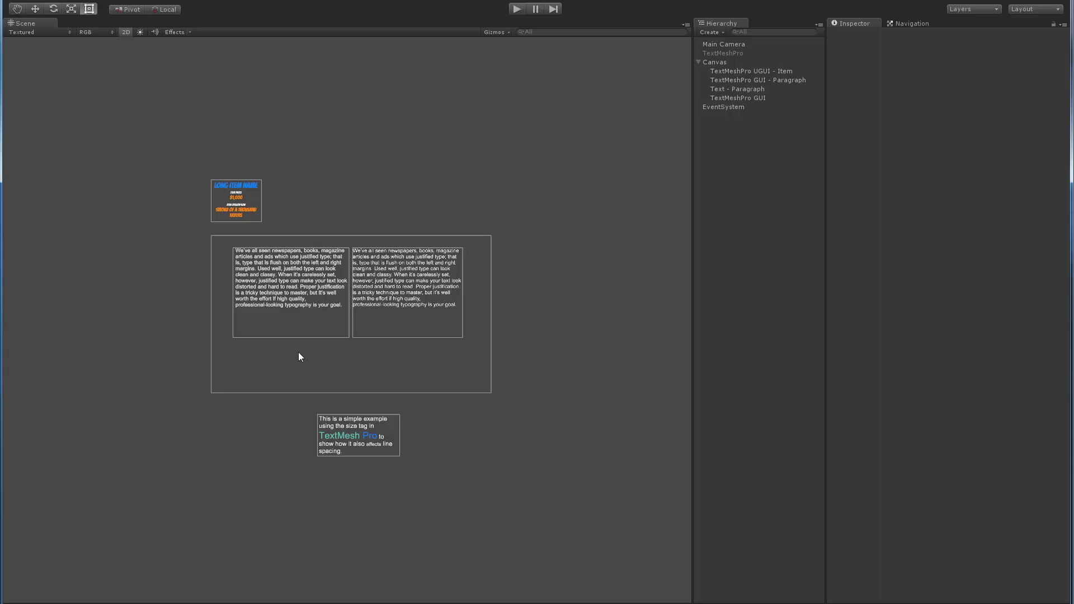
Compare the sharpness of the letters in the right and left paragraphs up close, and view both paragraphs together.
{"action": "middle_click_drag", "start_coordinate": [326, 364], "coordinate": [270, 386]}
{"action": "scroll", "coordinate": [367, 417], "scroll_direction": "up", "scroll_amount": 2}
{"action": "scroll", "coordinate": [367, 418], "scroll_direction": "up", "scroll_amount": 10}
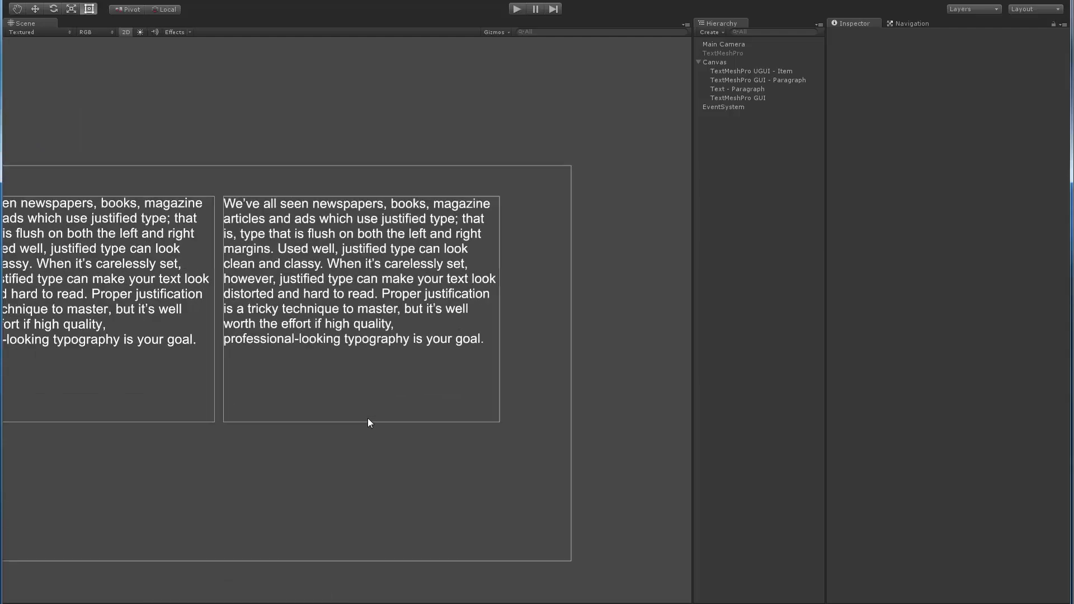
{"action": "scroll", "coordinate": [368, 418], "scroll_direction": "up", "scroll_amount": 8}
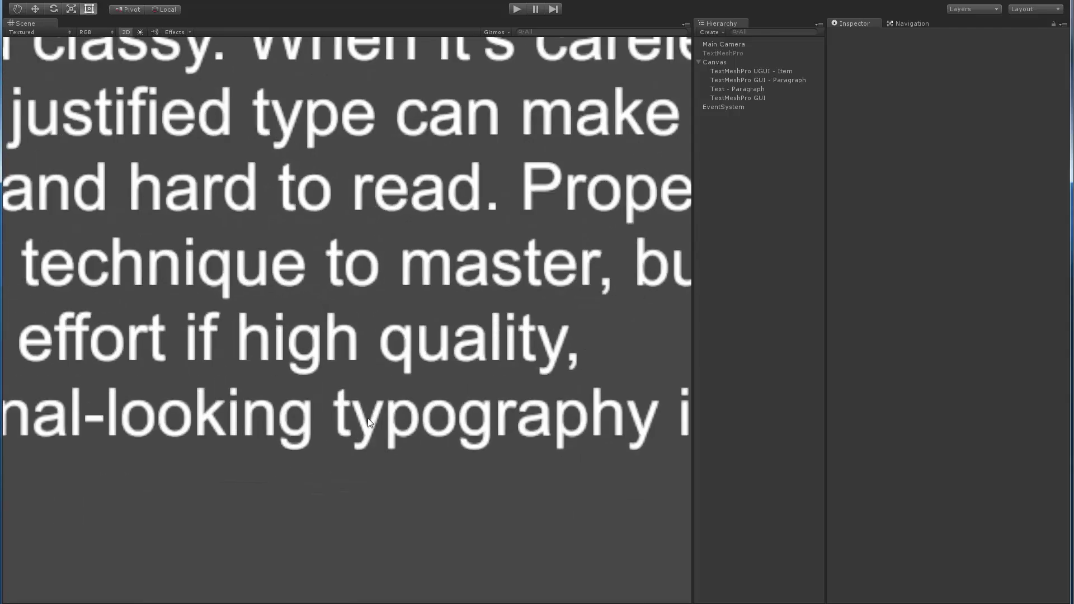
{"action": "scroll", "coordinate": [367, 418], "scroll_direction": "down", "scroll_amount": 15}
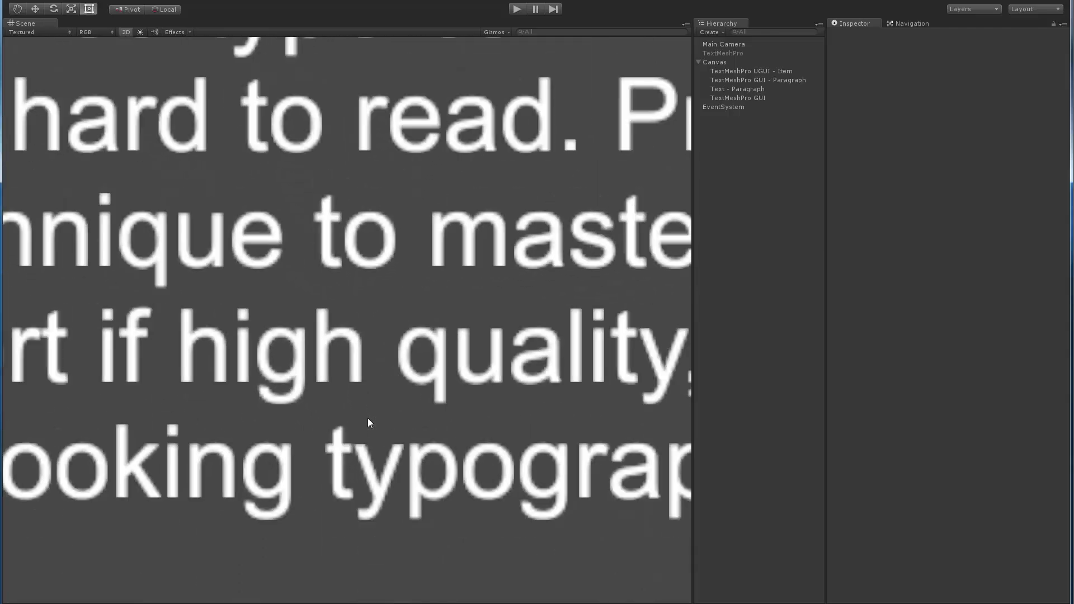
{"action": "scroll", "coordinate": [368, 418], "scroll_direction": "down", "scroll_amount": 5}
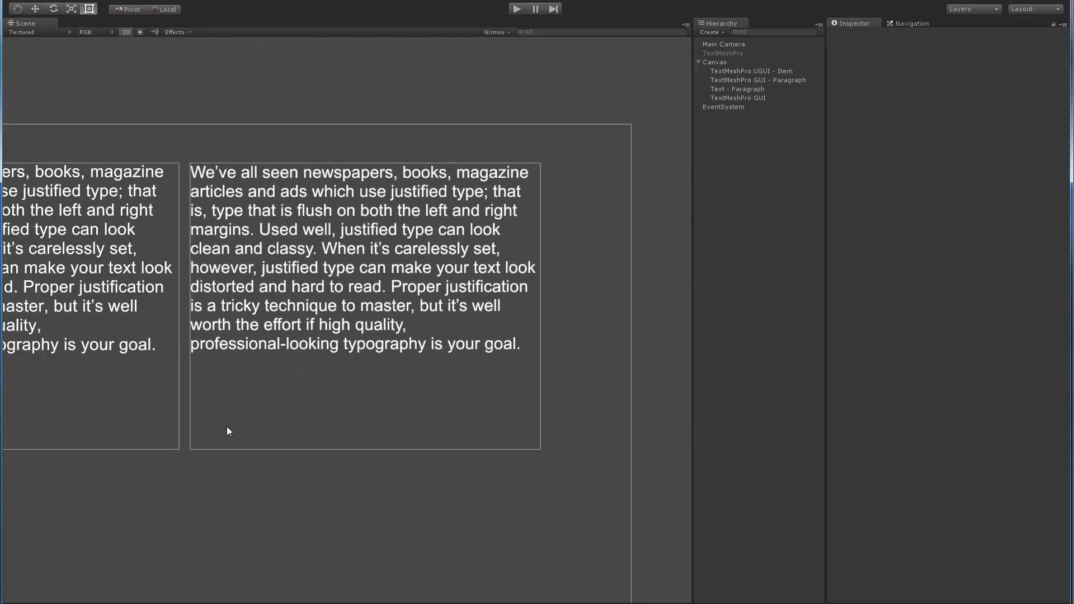
{"action": "scroll", "coordinate": [132, 455], "scroll_direction": "up", "scroll_amount": 2}
{"action": "middle_click_drag", "start_coordinate": [132, 456], "coordinate": [455, 405]}
{"action": "scroll", "coordinate": [456, 409], "scroll_direction": "up", "scroll_amount": 10}
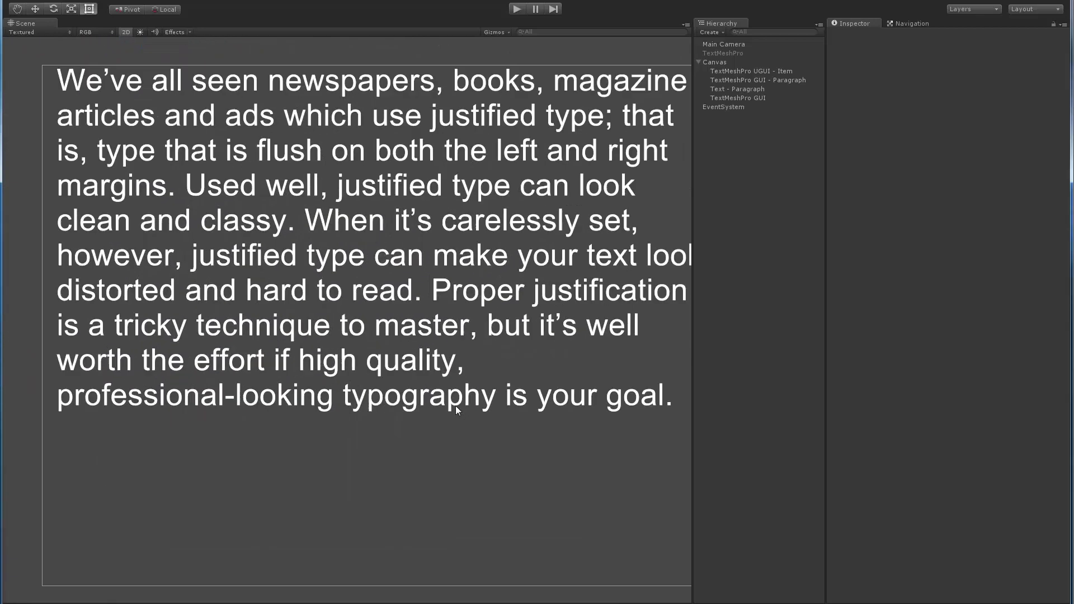
{"action": "scroll", "coordinate": [455, 388], "scroll_direction": "down", "scroll_amount": 10}
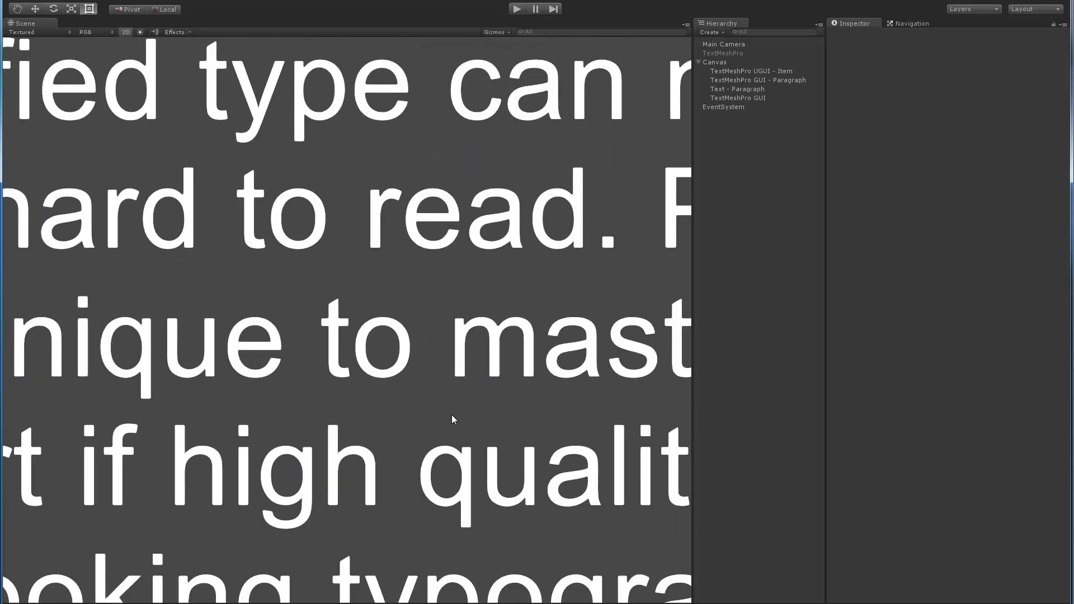
{"action": "scroll", "coordinate": [467, 387], "scroll_direction": "down", "scroll_amount": 3}
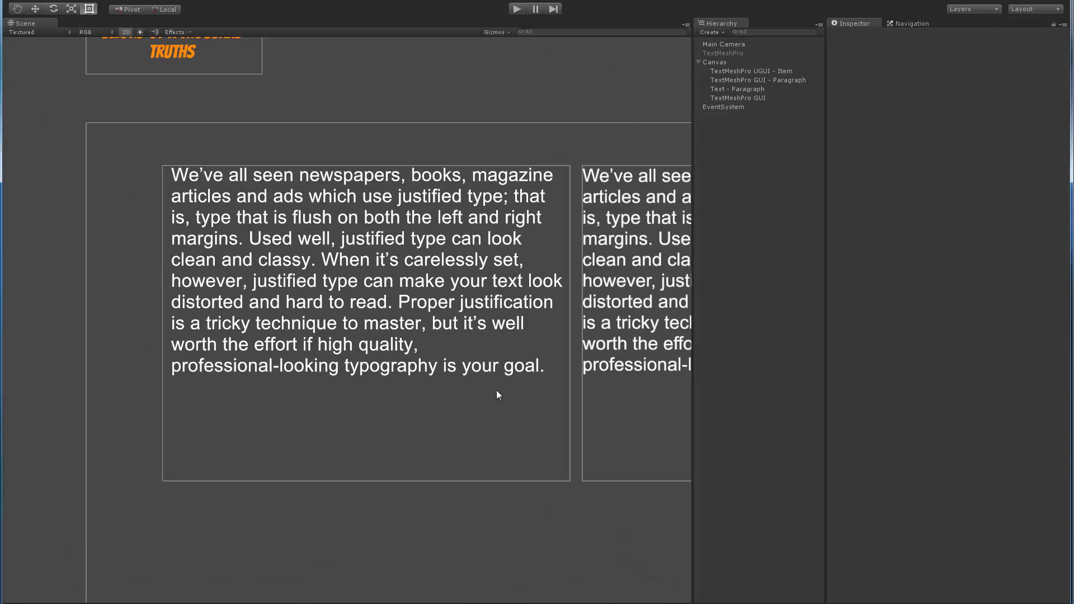
{"action": "middle_click_drag", "start_coordinate": [546, 518], "coordinate": [307, 491]}
{"action": "scroll", "coordinate": [445, 518], "scroll_direction": "down", "scroll_amount": 4}
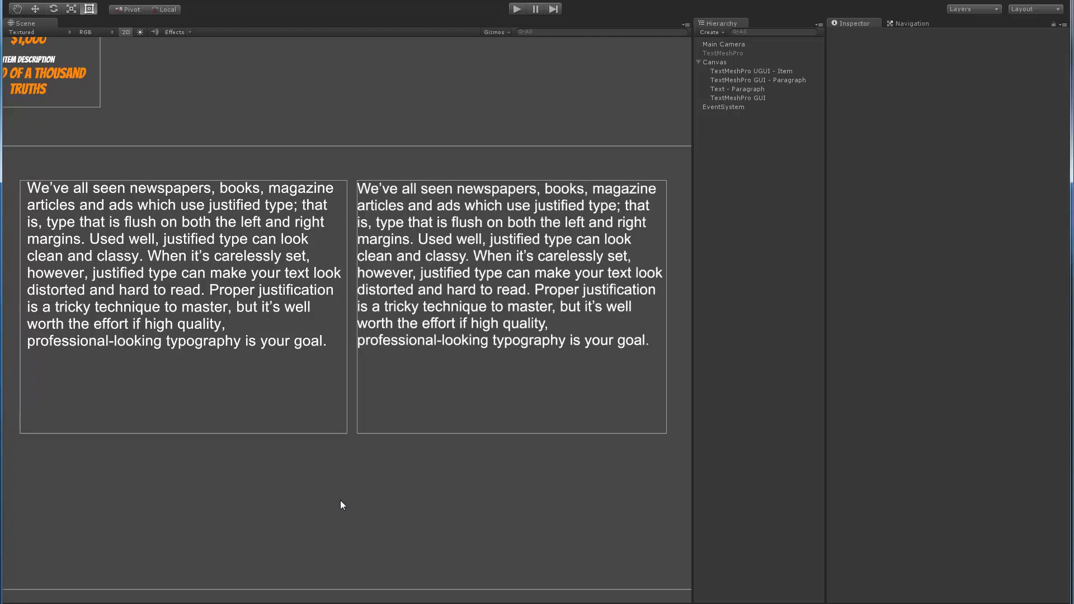
{"action": "scroll", "coordinate": [340, 500], "scroll_direction": "down", "scroll_amount": 2}
{"action": "scroll", "coordinate": [340, 501], "scroll_direction": "down", "scroll_amount": 2}
{"action": "middle_click_drag", "start_coordinate": [338, 462], "coordinate": [337, 473]}
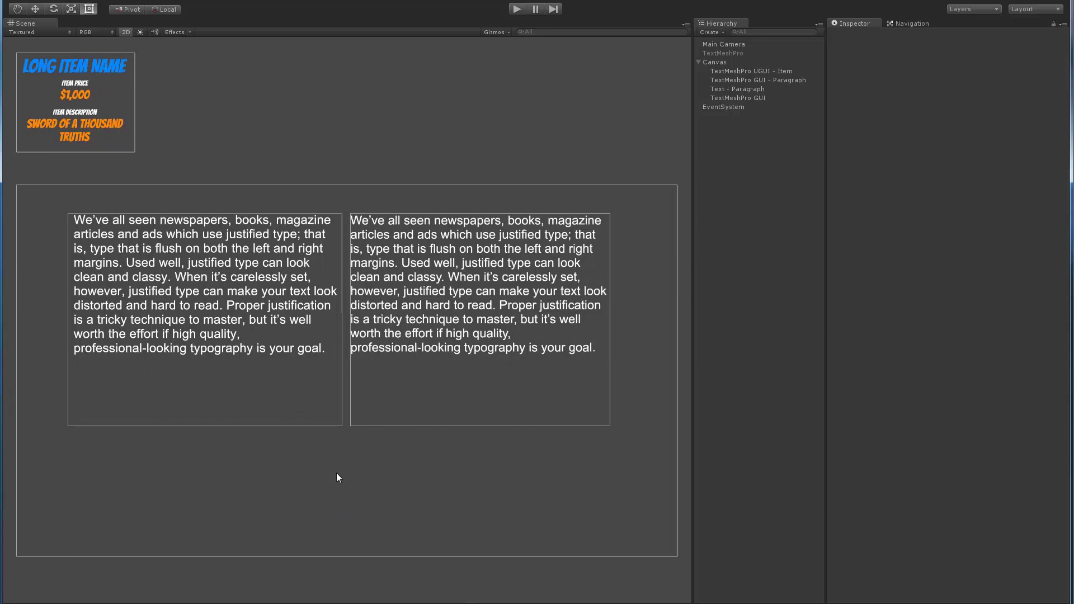